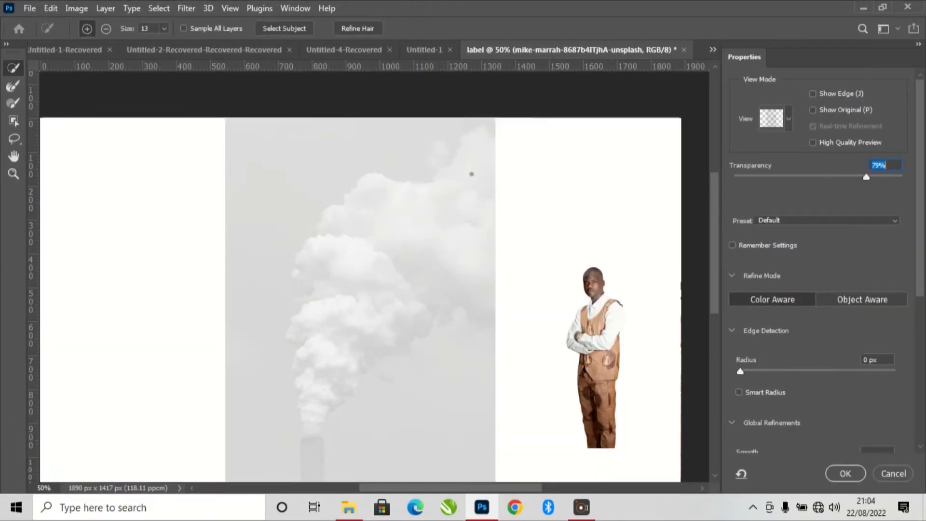
pyautogui.moveTo(471, 173); pyautogui.dragTo(432, 214)
pyautogui.moveTo(367, 236)
pyautogui.mouseDown()
pyautogui.moveTo(308, 290)
pyautogui.moveTo(303, 333)
pyautogui.moveTo(325, 368)
pyautogui.moveTo(371, 364)
pyautogui.moveTo(304, 382)
pyautogui.moveTo(318, 398)
pyautogui.moveTo(313, 430)
pyautogui.mouseUp()
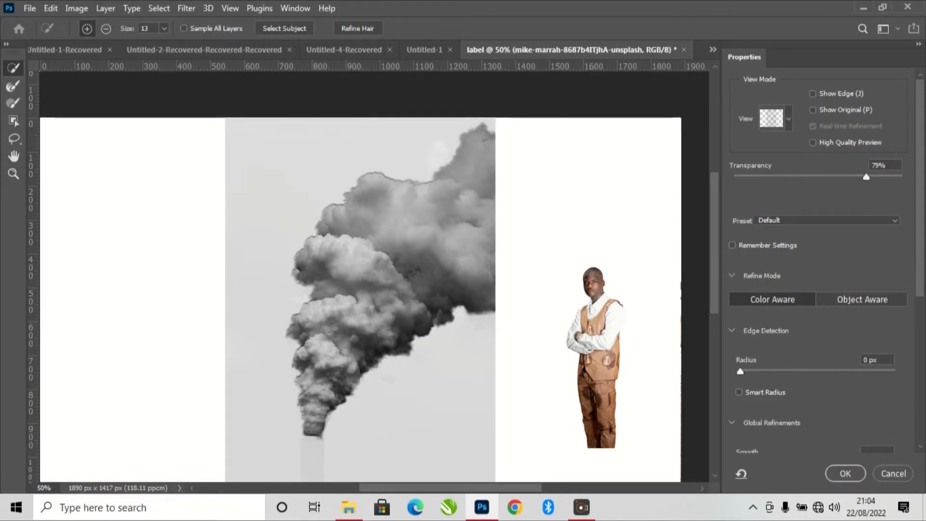
pyautogui.moveTo(312, 432); pyautogui.dragTo(314, 451)
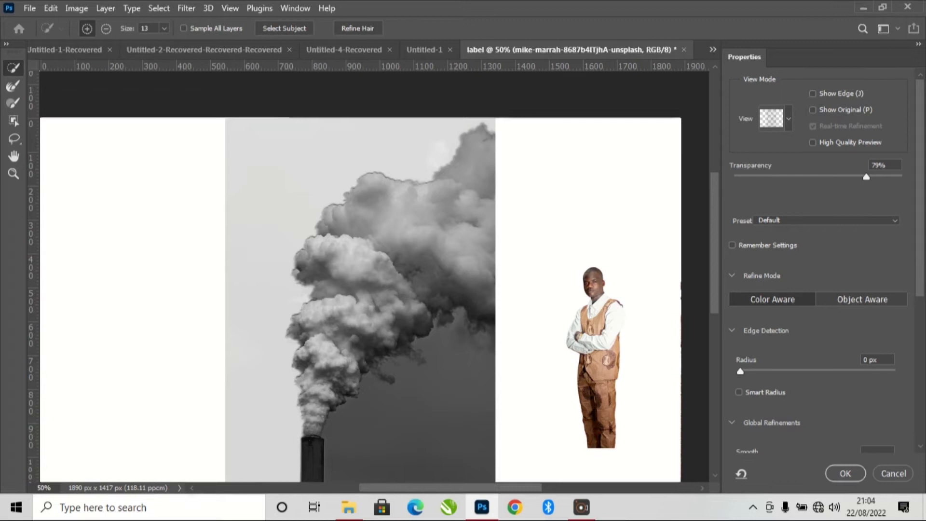
pyautogui.hotkey('ctrl', 'z')
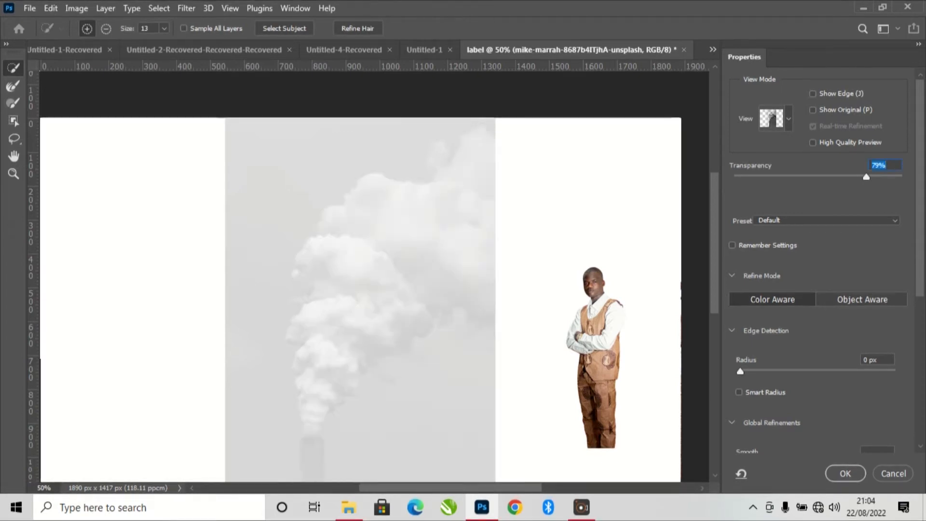
# - Paint a selection over the smoke plume without the chimney, refining it with radius 2 px, smooth 14 and feather 2.9 px
pyautogui.moveTo(480, 155)
pyautogui.mouseDown()
pyautogui.moveTo(472, 181)
pyautogui.moveTo(396, 273)
pyautogui.moveTo(355, 294)
pyautogui.moveTo(328, 328)
pyautogui.moveTo(333, 355)
pyautogui.moveTo(369, 345)
pyautogui.moveTo(371, 354)
pyautogui.moveTo(340, 367)
pyautogui.moveTo(311, 429)
pyautogui.mouseUp()
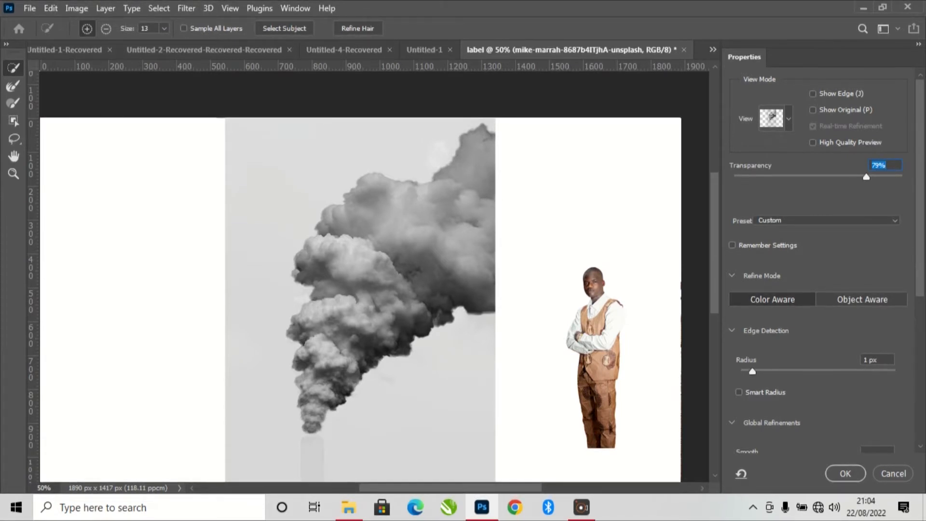
pyautogui.click(754, 371)
pyautogui.scroll(-3, 754, 371)
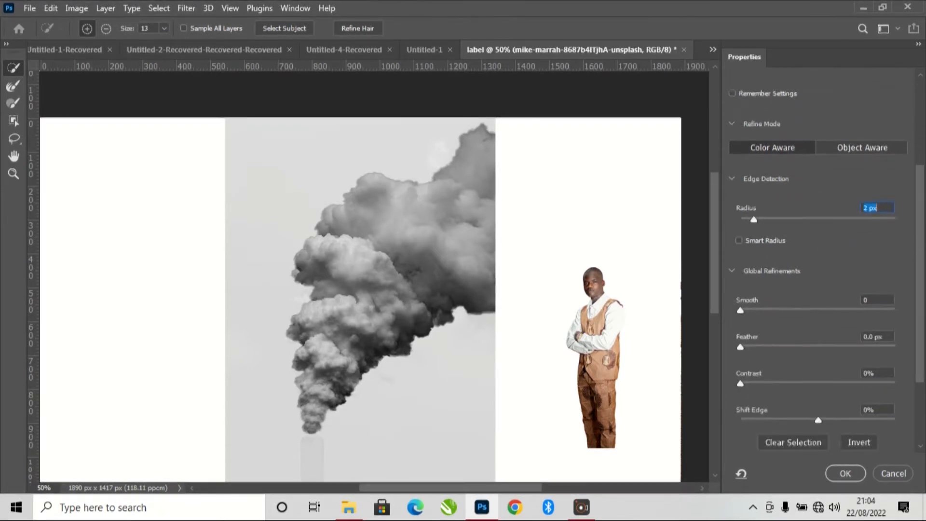
pyautogui.moveTo(741, 311); pyautogui.dragTo(762, 310)
pyautogui.moveTo(740, 347); pyautogui.dragTo(765, 348)
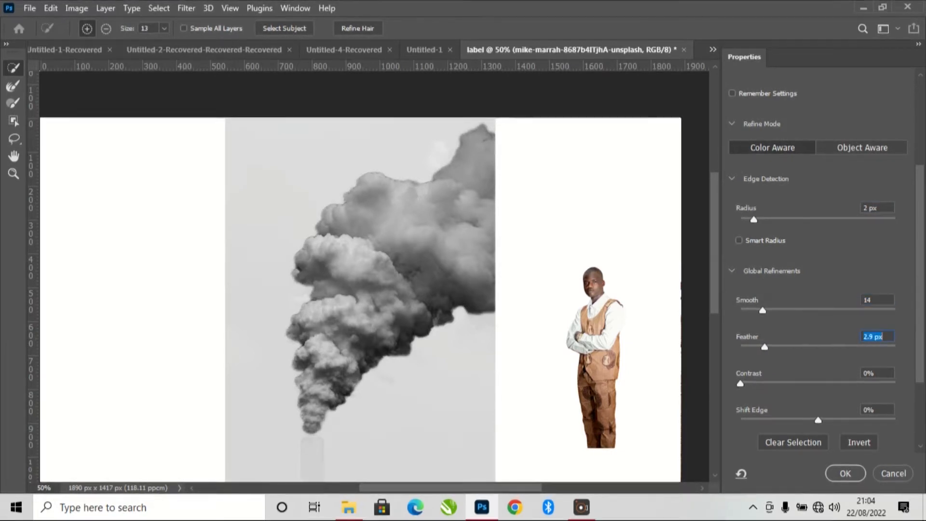
pyautogui.scroll(-3, 820, 261)
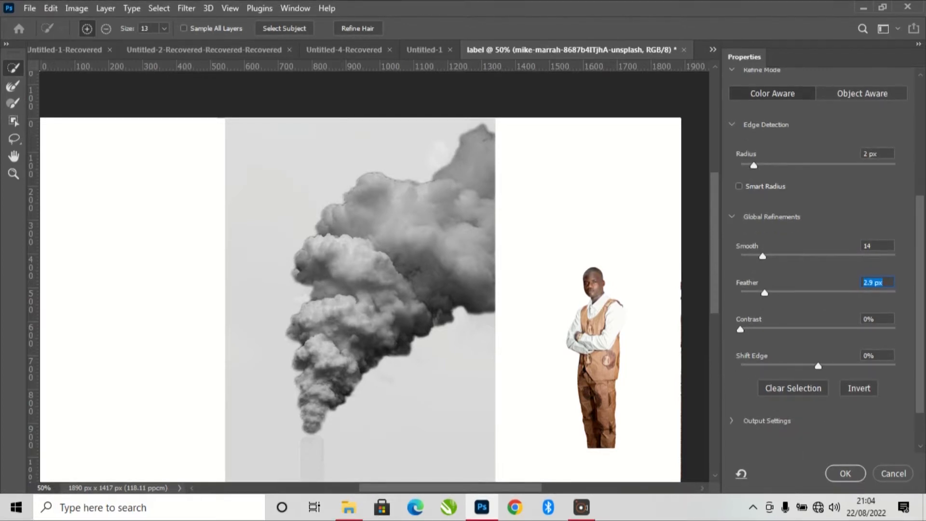
pyautogui.press('Return')
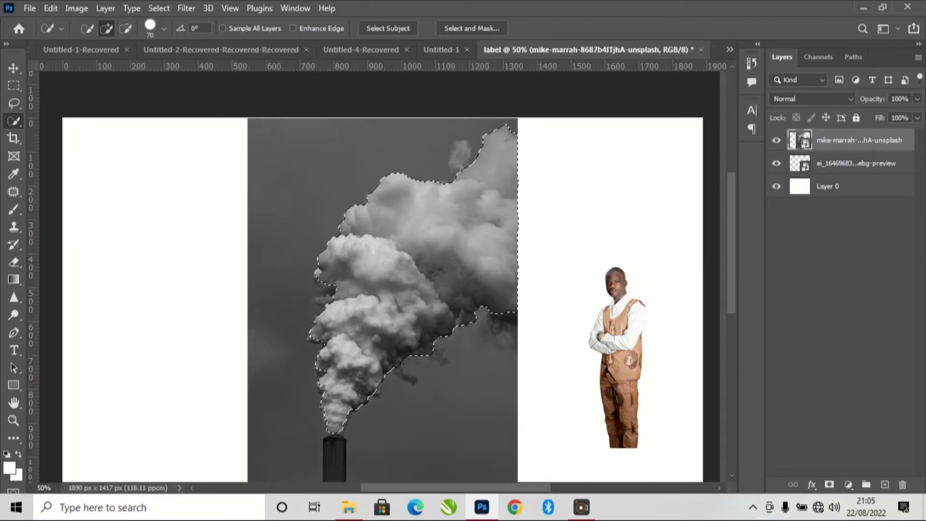
# - Isolate the selected smoke on a new layer with the source photo hidden, and move the cutout to the left
pyautogui.hotkey('ctrl', 'j')
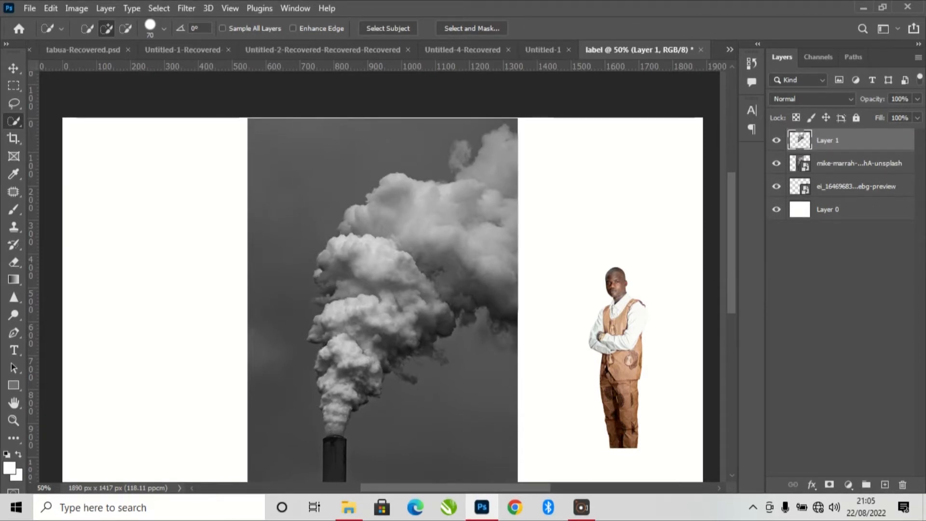
pyautogui.click(777, 163)
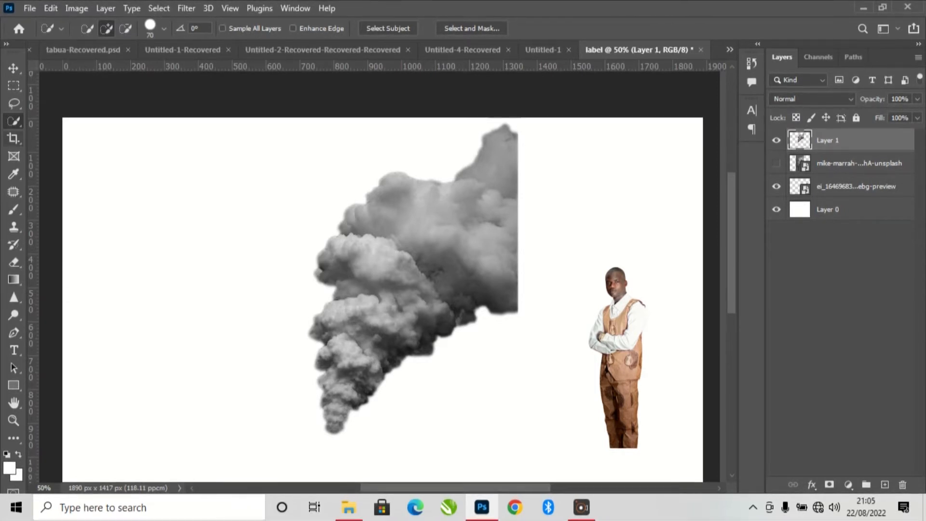
pyautogui.press('v')
pyautogui.moveTo(440, 287); pyautogui.dragTo(358, 283)
pyautogui.click(858, 163)
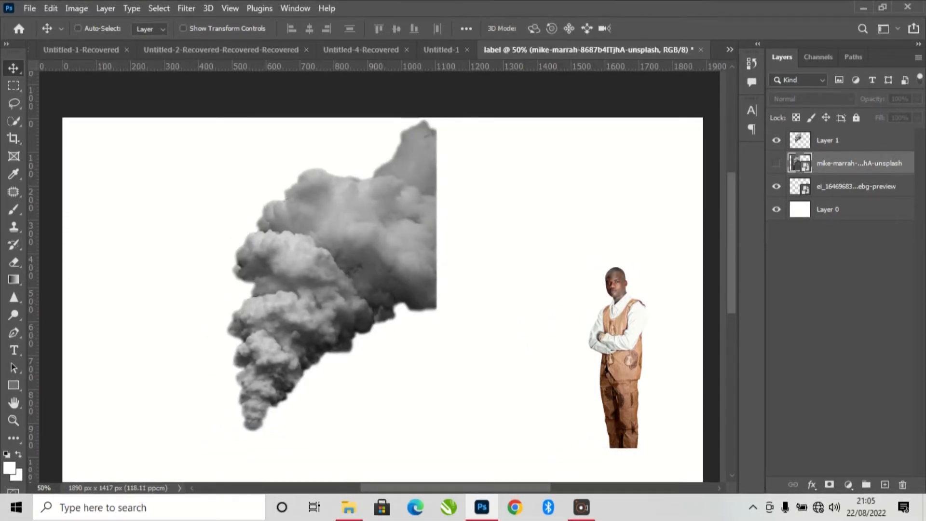
# - Scale the cutout of the man up to about 149% and move him next to the smoke
pyautogui.click(776, 186)
pyautogui.click(776, 186)
pyautogui.click(857, 186)
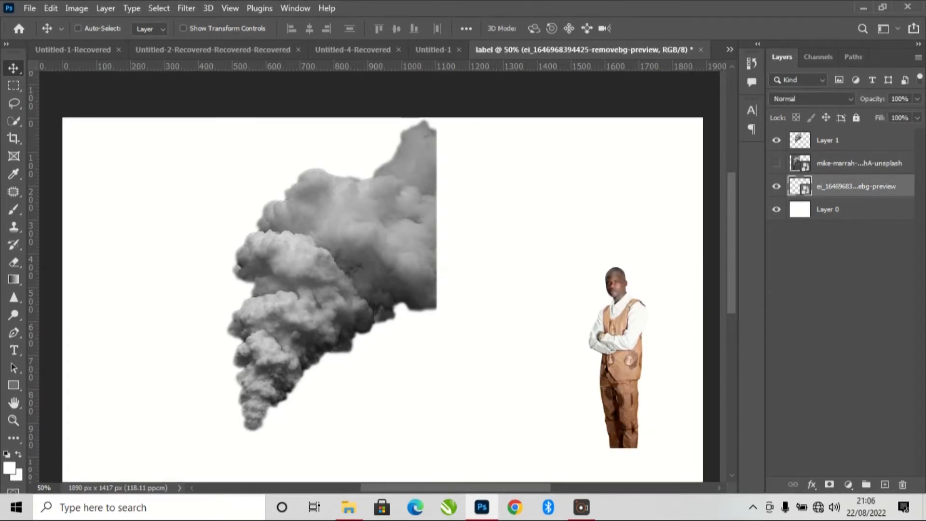
pyautogui.hotkey('ctrl', 't')
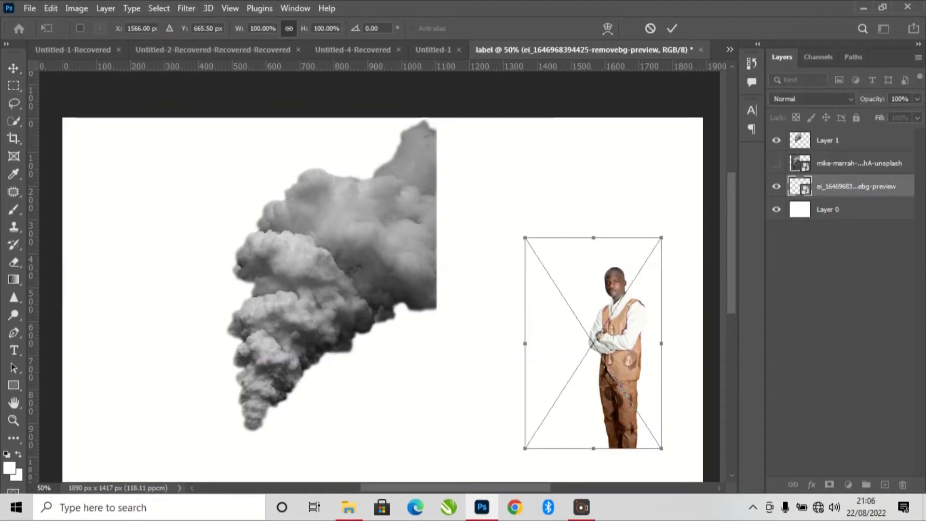
pyautogui.moveTo(621, 273); pyautogui.dragTo(542, 248)
pyautogui.moveTo(584, 213); pyautogui.dragTo(650, 110)
pyautogui.moveTo(588, 241); pyautogui.dragTo(453, 266)
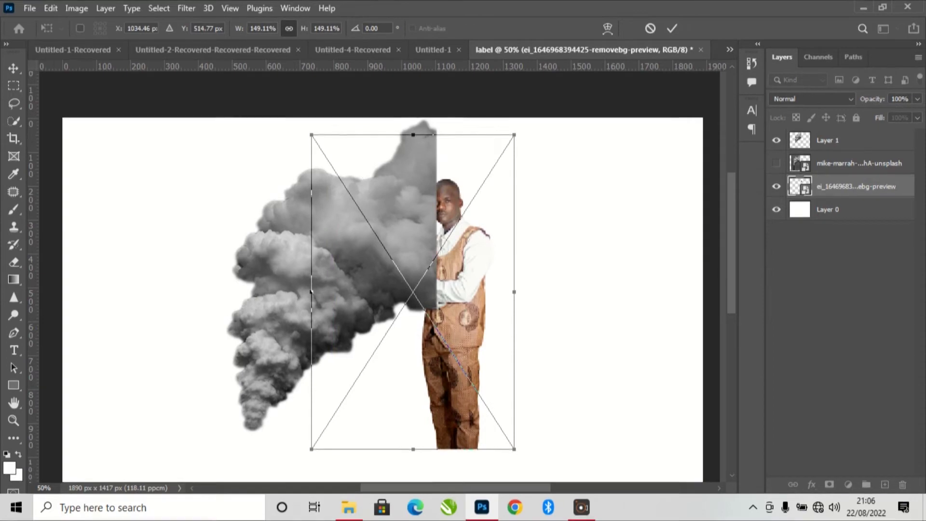
# - Enlarge the man to about 302% and position him below the smoke, cropped at the waist by the canvas's bottom edge
pyautogui.hotkey('ctrl', '-')
pyautogui.hotkey('ctrl', '-')
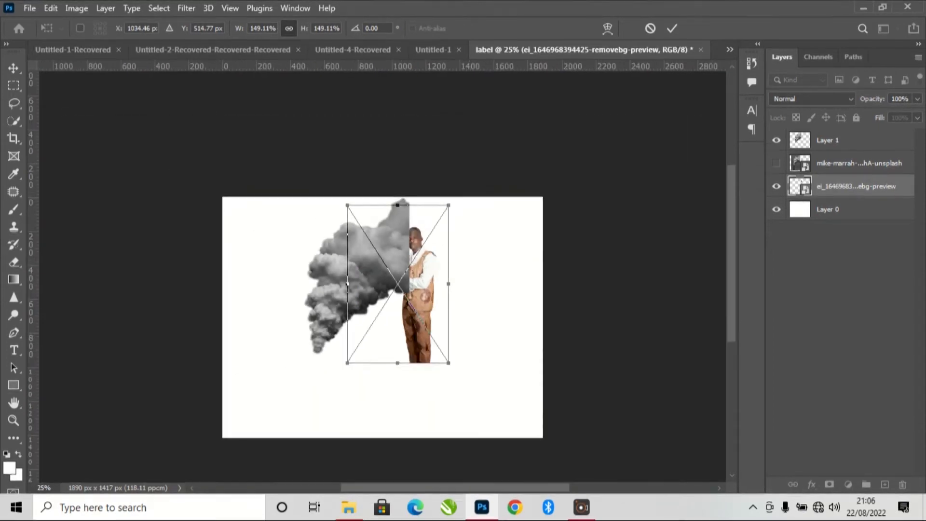
pyautogui.moveTo(388, 307); pyautogui.dragTo(371, 339)
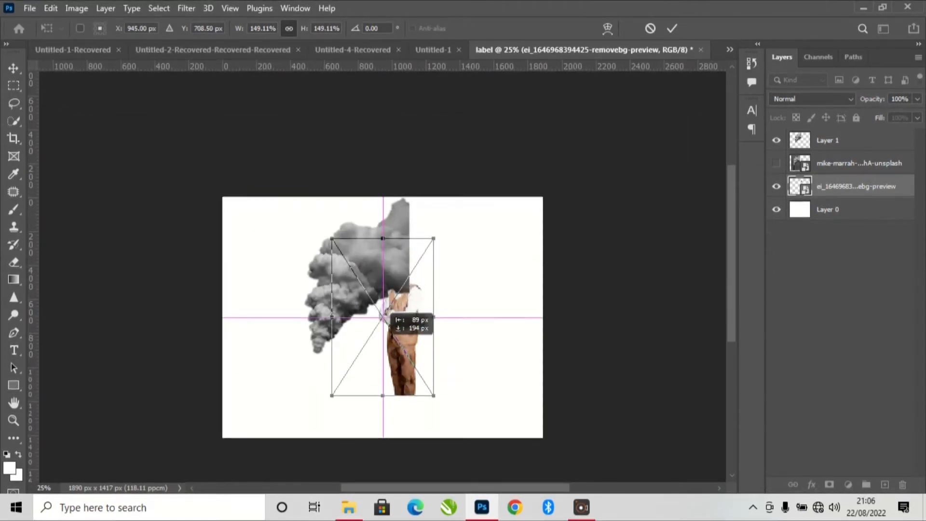
pyautogui.moveTo(435, 237); pyautogui.dragTo(563, 76)
pyautogui.moveTo(479, 242); pyautogui.dragTo(415, 385)
pyautogui.moveTo(463, 245); pyautogui.dragTo(455, 256)
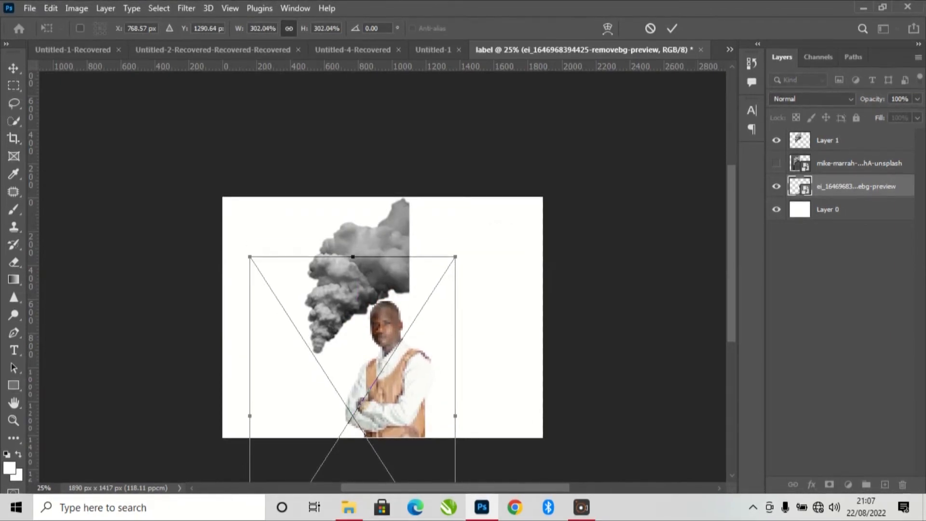
pyautogui.press('Return')
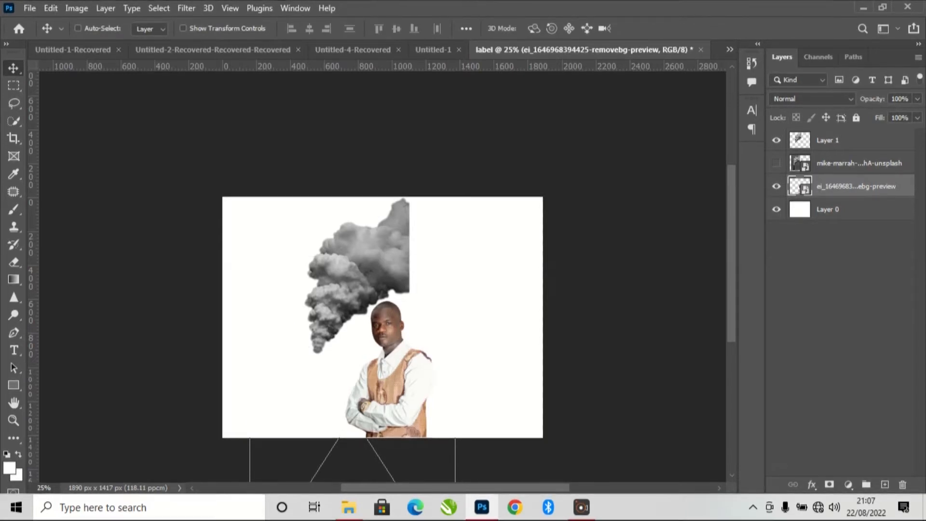
# - Rasterize the man's layer and erase his head with the Eraser at 125 px
pyautogui.press('b')
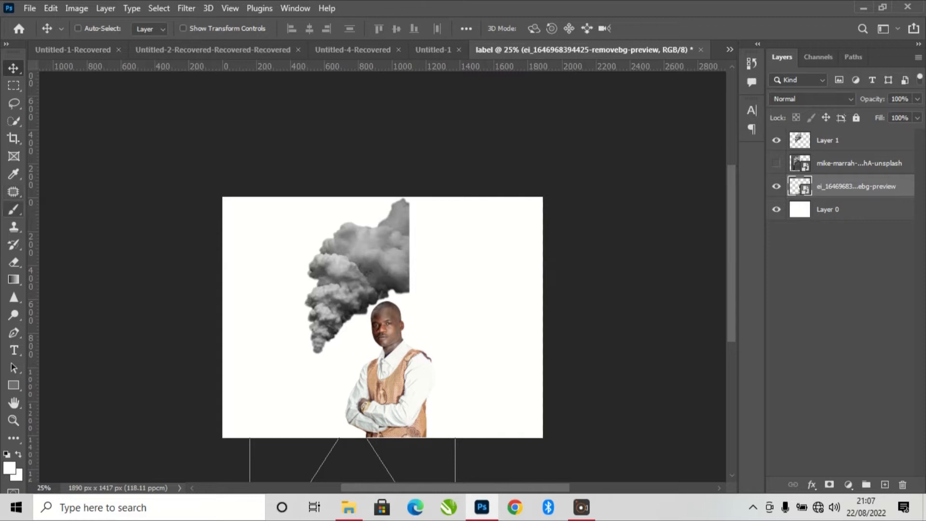
pyautogui.press('e')
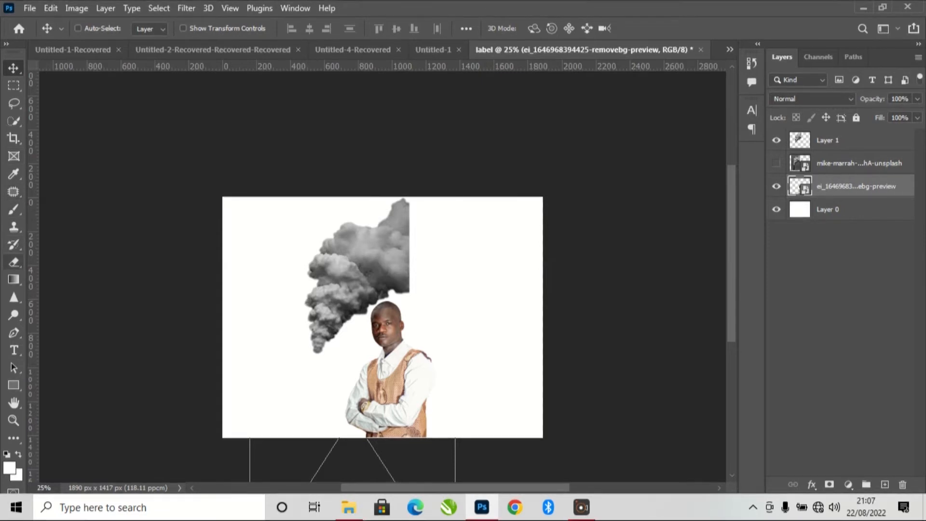
pyautogui.rightClick(14, 262)
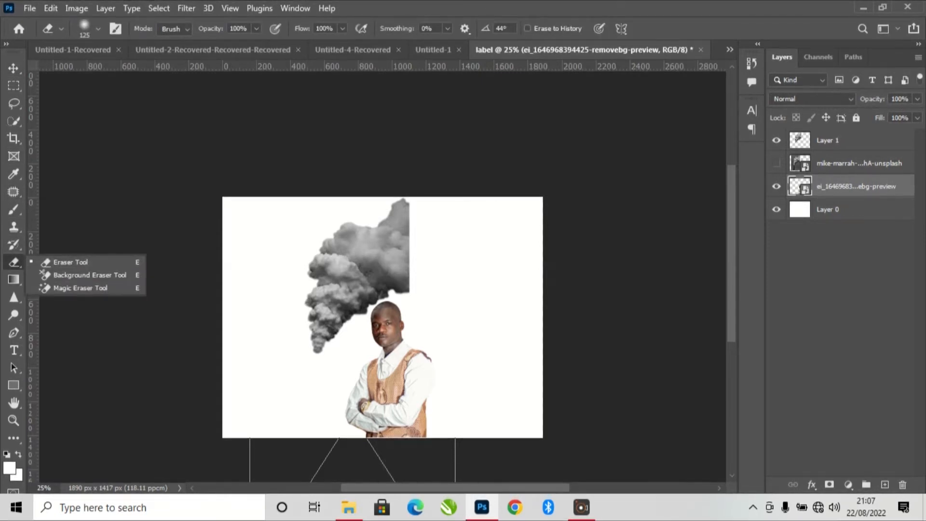
pyautogui.click(71, 262)
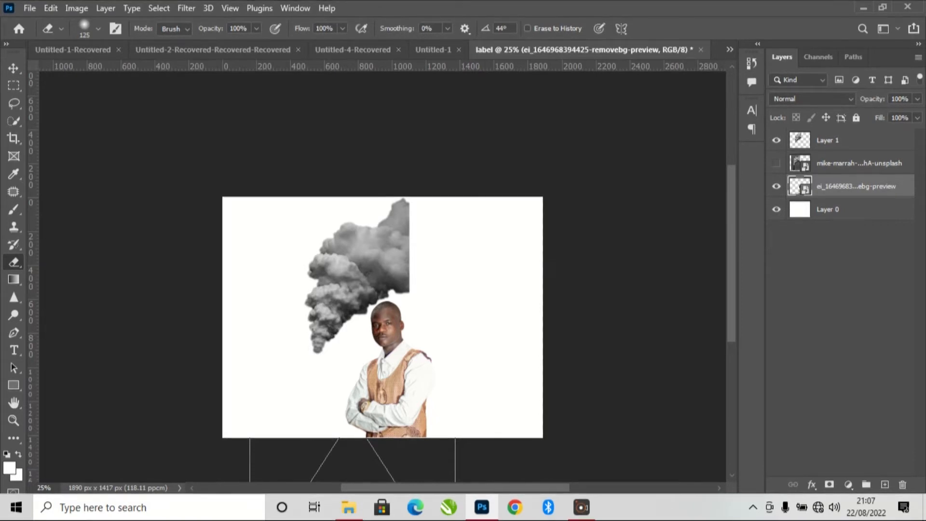
pyautogui.click(409, 251)
pyautogui.press('Return')
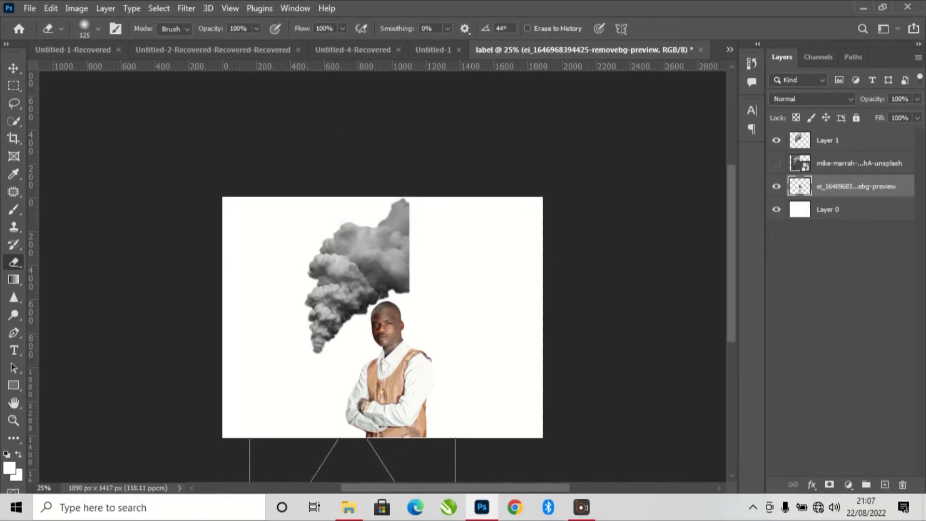
pyautogui.hotkey('ctrl', '+')
pyautogui.moveTo(397, 319)
pyautogui.mouseDown()
pyautogui.moveTo(379, 338)
pyautogui.moveTo(382, 316)
pyautogui.moveTo(398, 318)
pyautogui.moveTo(395, 343)
pyautogui.moveTo(379, 351)
pyautogui.moveTo(392, 345)
pyautogui.moveTo(384, 358)
pyautogui.moveTo(396, 343)
pyautogui.moveTo(393, 353)
pyautogui.mouseUp()
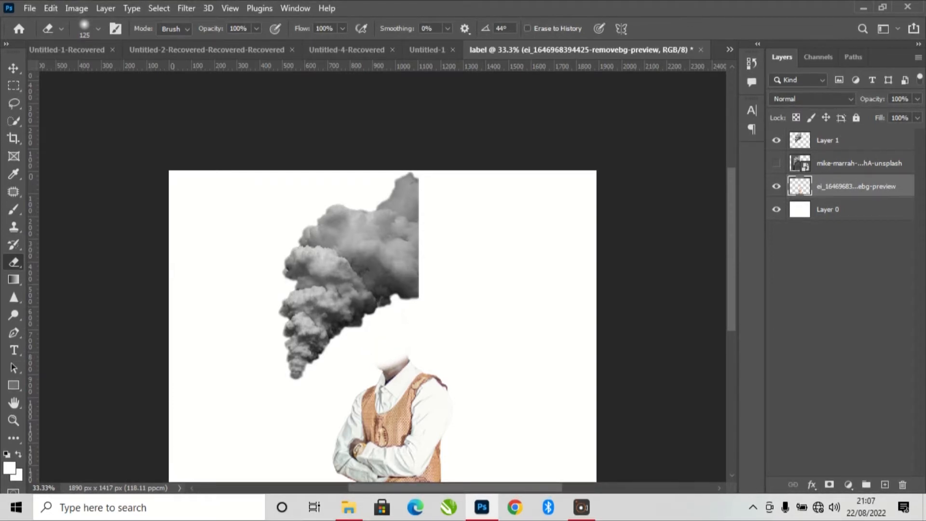
# - Erase the remaining neck inside the shirt collar, using 35 px and 10 px Eraser brushes
pyautogui.hotkey('ctrl', '=')
pyautogui.hotkey('ctrl', '=')
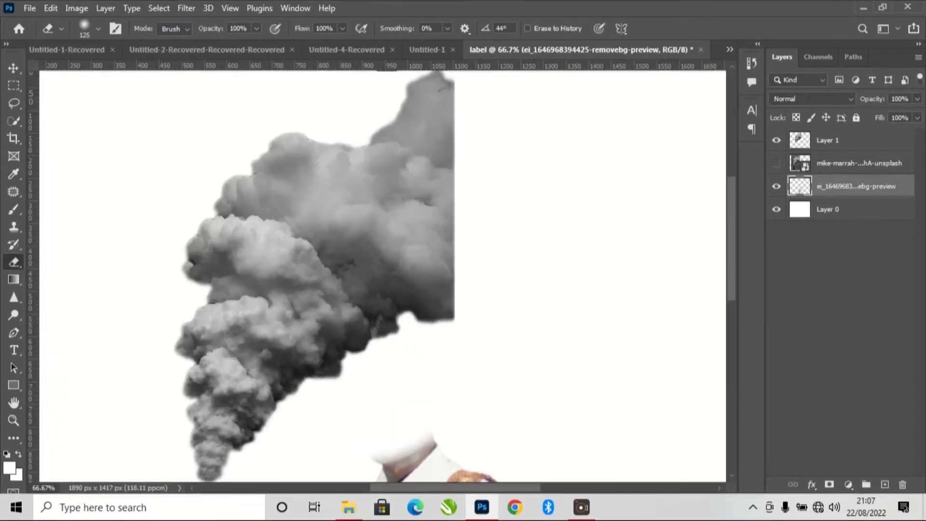
pyautogui.scroll(-4, 382, 276)
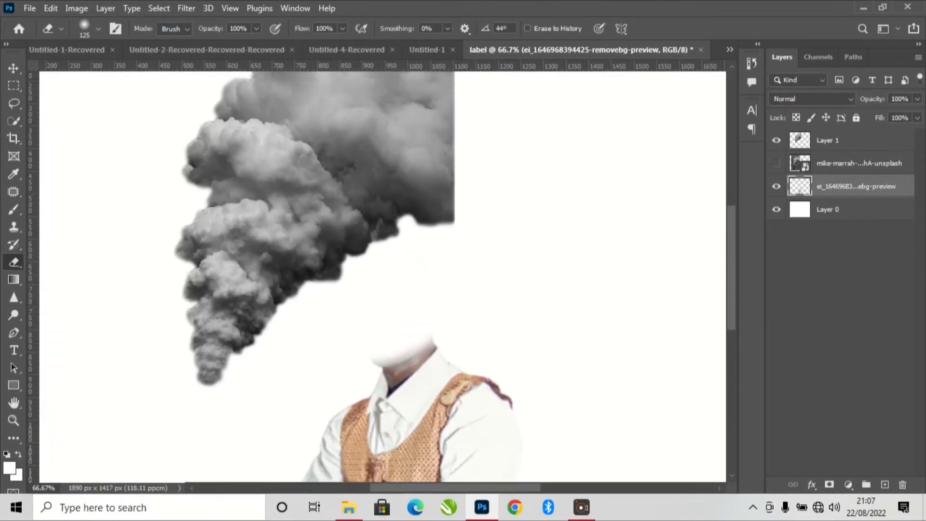
pyautogui.hotkey('ctrl', '=')
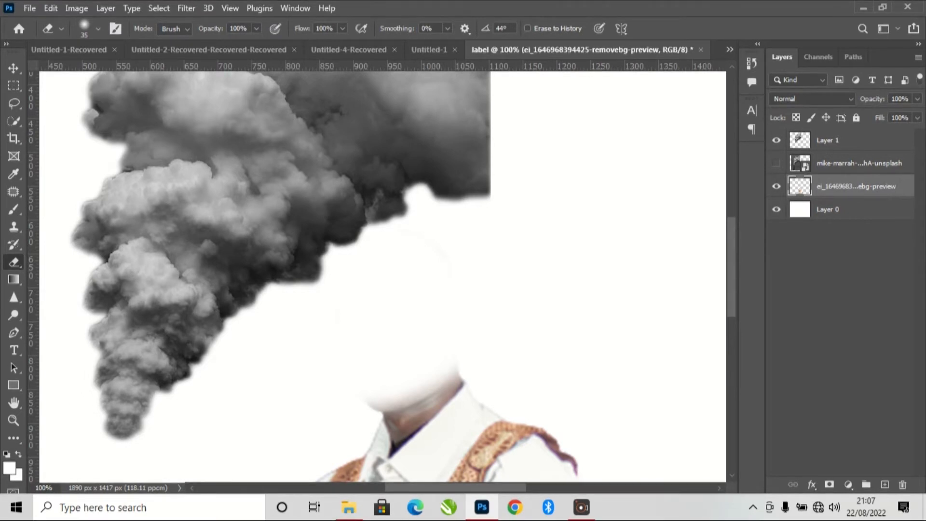
pyautogui.moveTo(458, 376)
pyautogui.mouseDown()
pyautogui.moveTo(400, 410)
pyautogui.moveTo(381, 406)
pyautogui.moveTo(436, 391)
pyautogui.mouseUp()
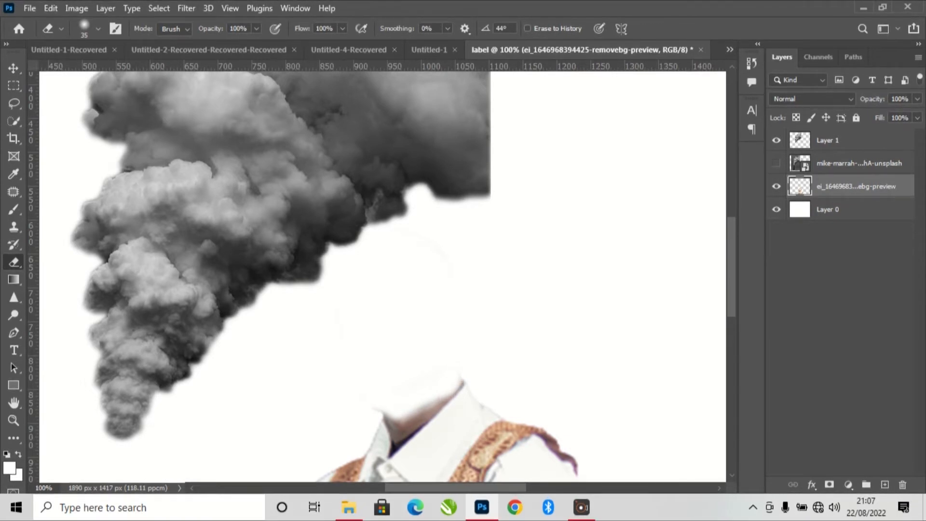
pyautogui.moveTo(434, 405); pyautogui.dragTo(396, 432)
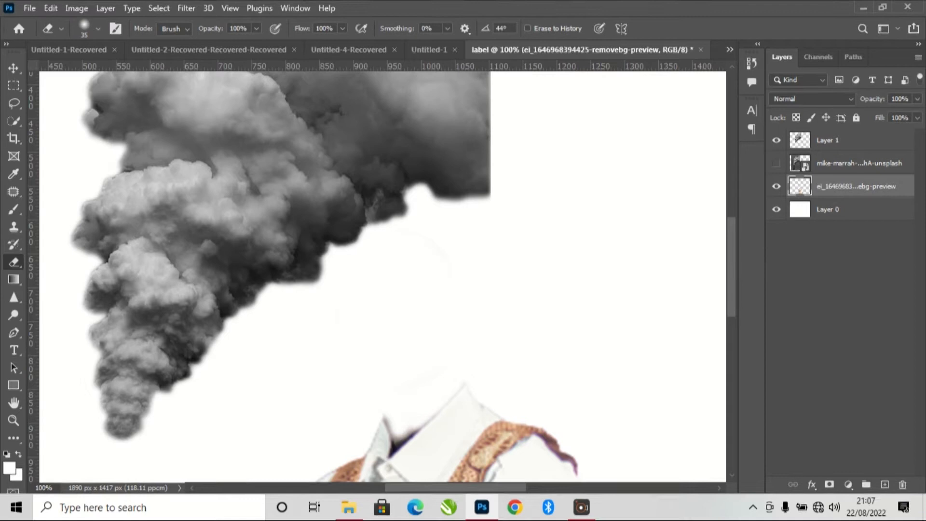
pyautogui.click(399, 439)
pyautogui.click(397, 442)
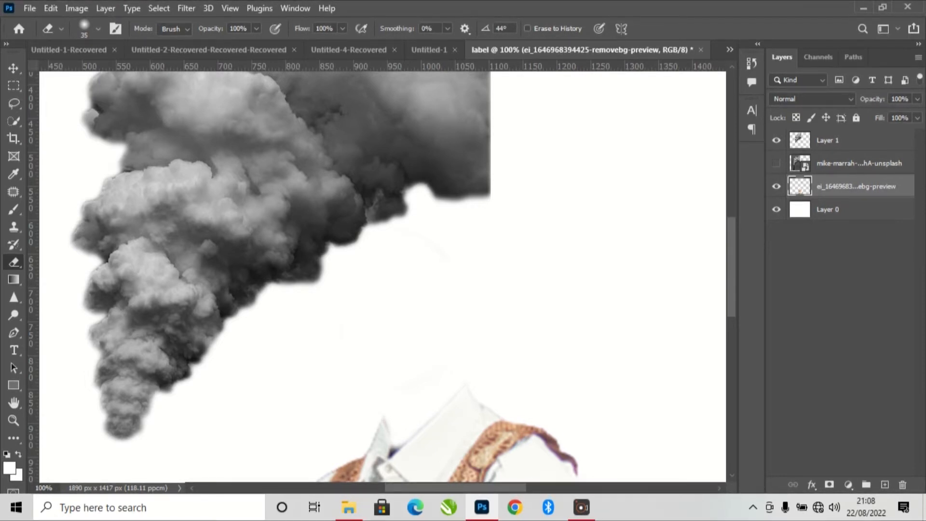
pyautogui.press('[')
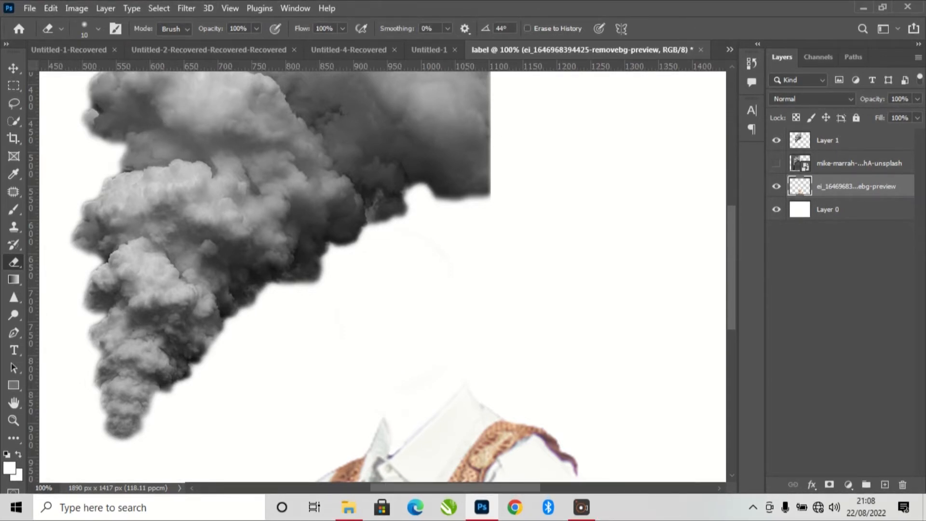
# - Fade out the straight vertical edge of the smoke on Layer 1 with a soft 250 px Eraser
pyautogui.hotkey('ctrl', '-')
pyautogui.hotkey('ctrl', '-')
pyautogui.hotkey('ctrl', '-')
pyautogui.hotkey('ctrl', '-')
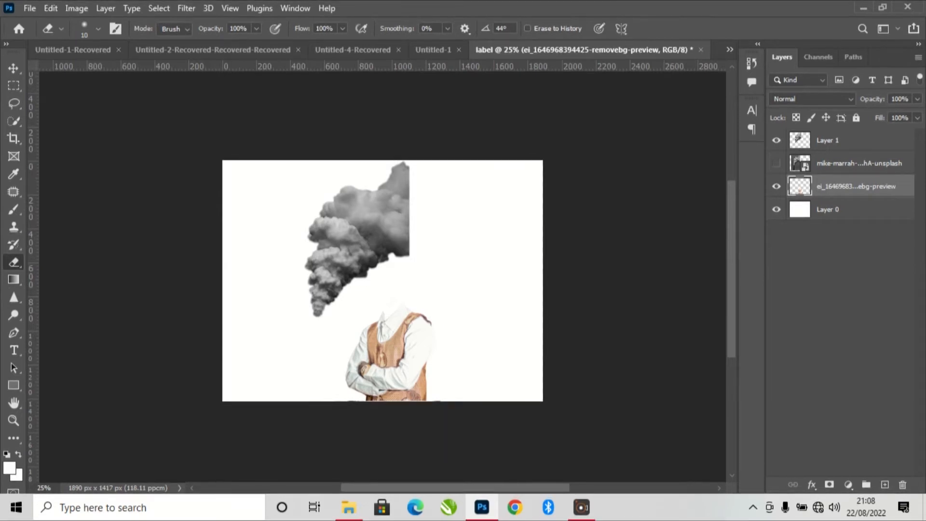
pyautogui.click(828, 140)
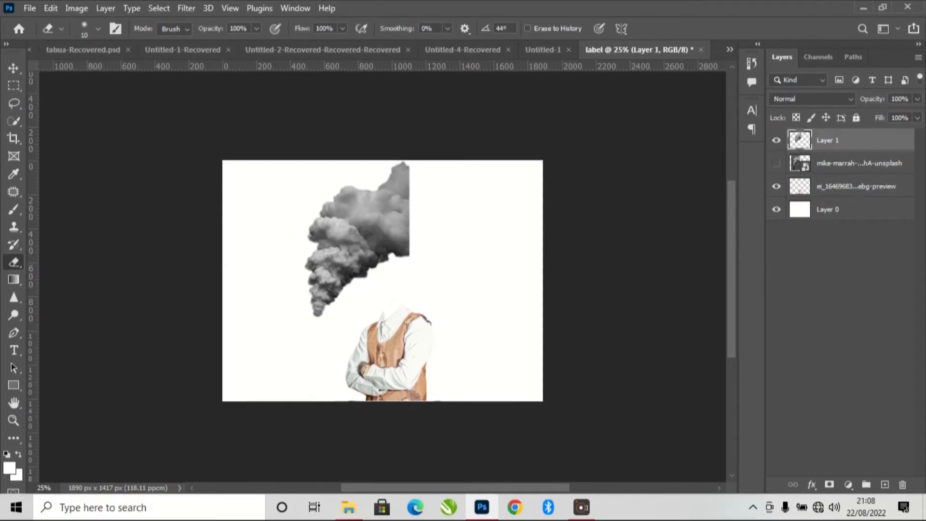
pyautogui.press(']')
pyautogui.press(']')
pyautogui.press(']')
pyautogui.press(']')
pyautogui.press(']')
pyautogui.press(']')
pyautogui.press(']')
pyautogui.press(']')
pyautogui.press(']')
pyautogui.press(']')
pyautogui.press(']')
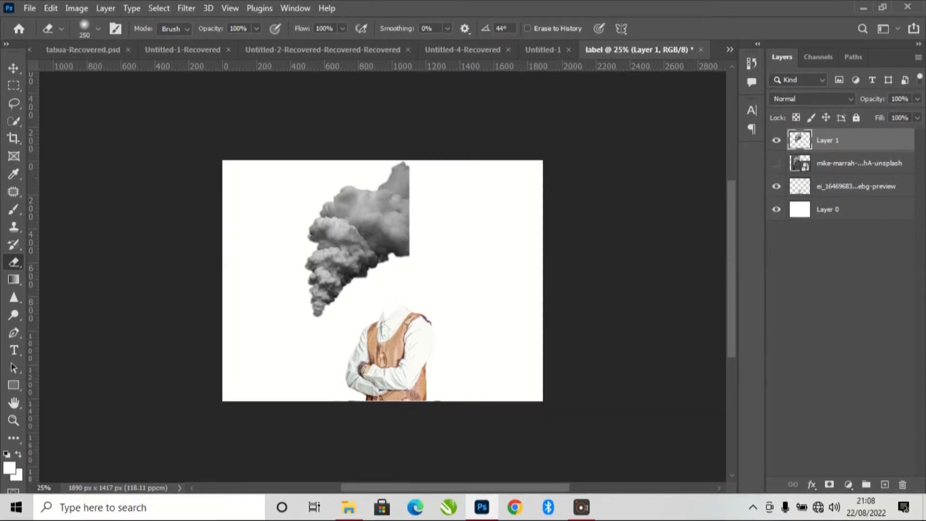
pyautogui.moveTo(418, 167); pyautogui.dragTo(411, 258)
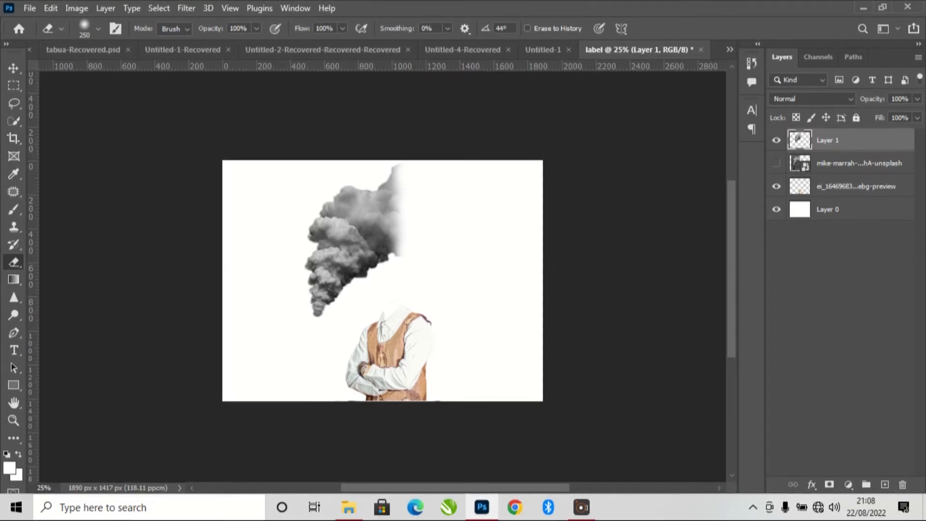
# - Move the smoke on Layer 1 above the man's collar and enlarge it to about 185%, its narrow tip at the neck opening
pyautogui.press('v')
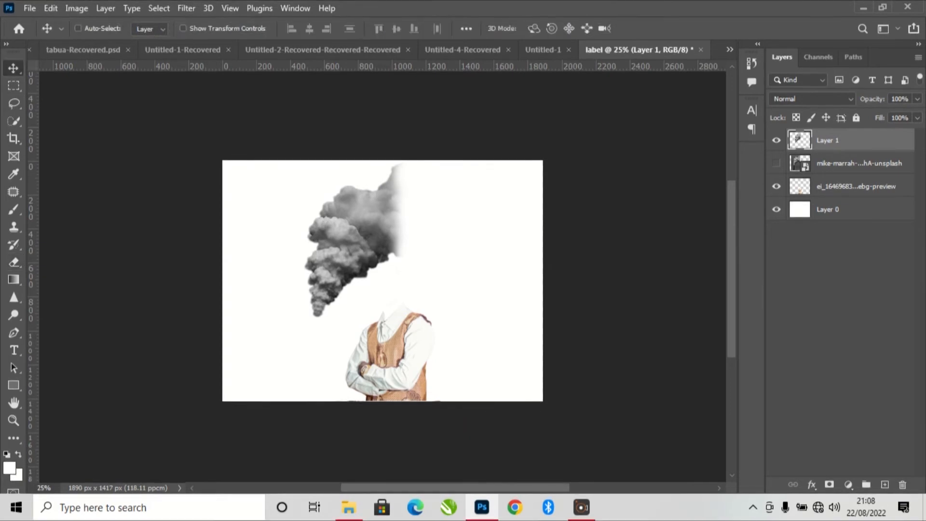
pyautogui.moveTo(350, 239); pyautogui.dragTo(406, 240)
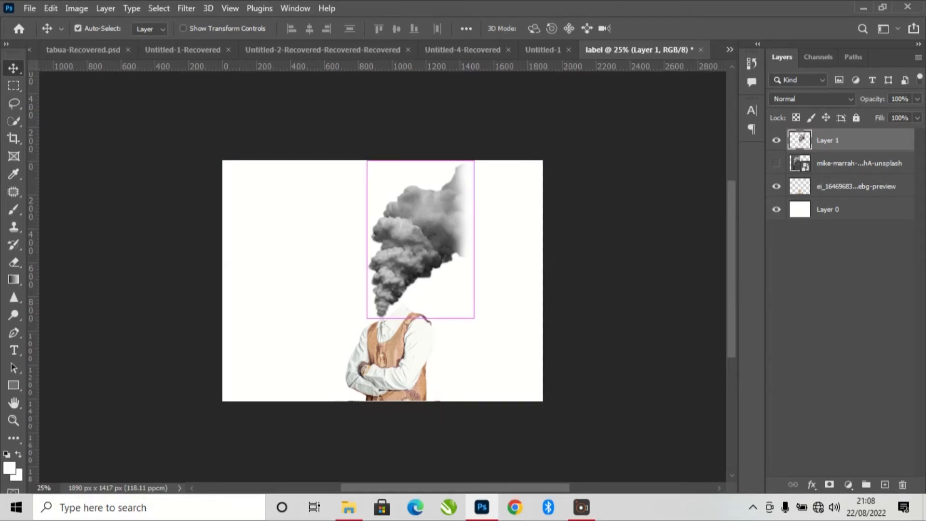
pyautogui.hotkey('ctrl', 't')
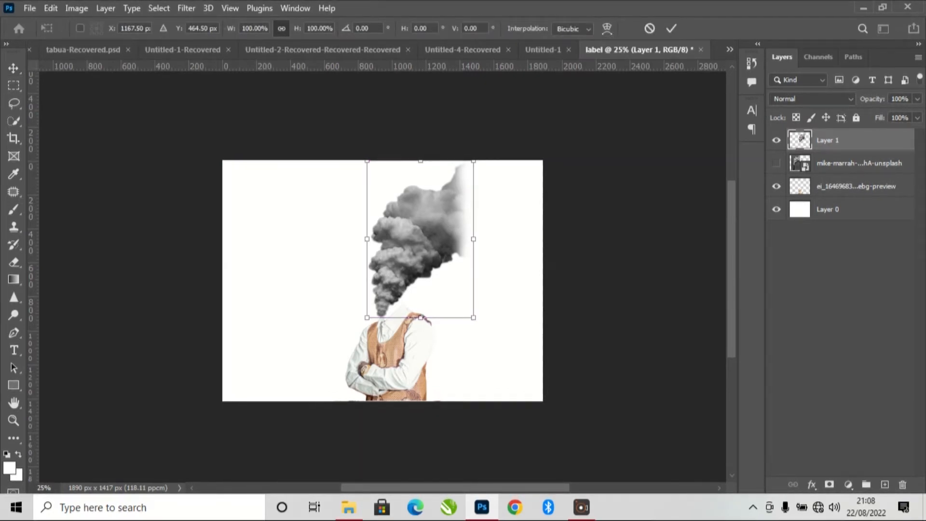
pyautogui.moveTo(473, 161); pyautogui.dragTo(496, 126)
pyautogui.moveTo(514, 100); pyautogui.dragTo(560, 74)
pyautogui.moveTo(399, 252)
pyautogui.mouseDown()
pyautogui.moveTo(445, 234)
pyautogui.moveTo(394, 255)
pyautogui.mouseUp()
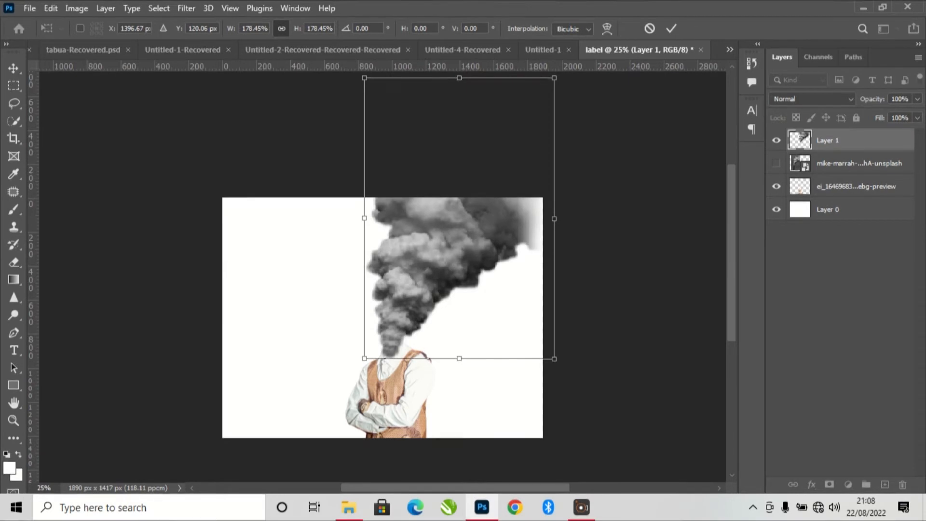
pyautogui.moveTo(451, 245)
pyautogui.mouseDown()
pyautogui.moveTo(451, 231)
pyautogui.moveTo(448, 244)
pyautogui.mouseUp()
pyautogui.moveTo(365, 76); pyautogui.dragTo(359, 72)
pyautogui.moveTo(419, 271)
pyautogui.mouseDown()
pyautogui.moveTo(428, 267)
pyautogui.moveTo(420, 273)
pyautogui.mouseUp()
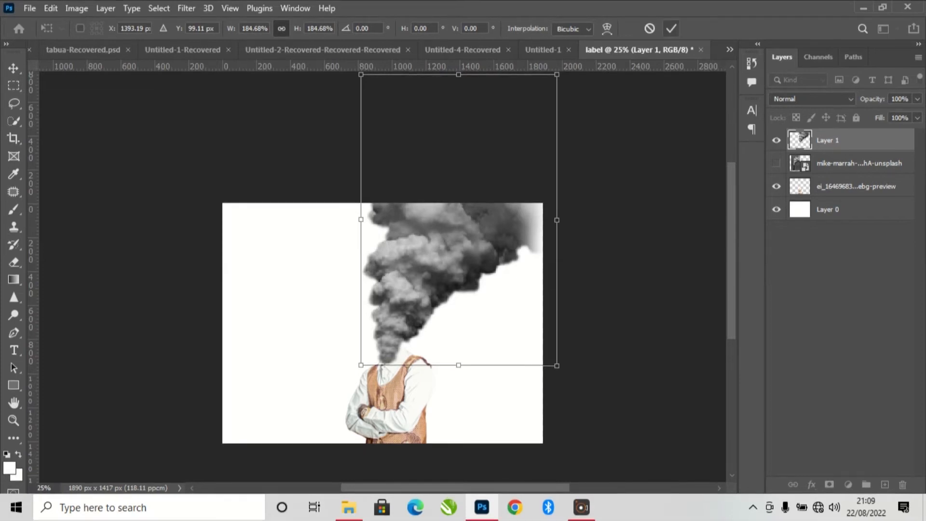
pyautogui.click(671, 29)
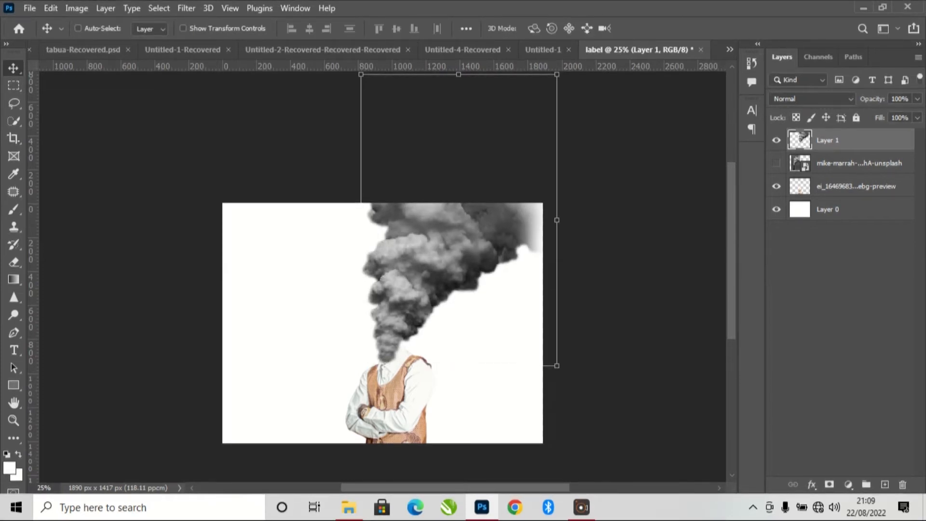
# - Nudge the smoke slightly down into the shirt collar and move Layer 1 below the man's layer in the layer order
pyautogui.scroll(3, 383, 399)
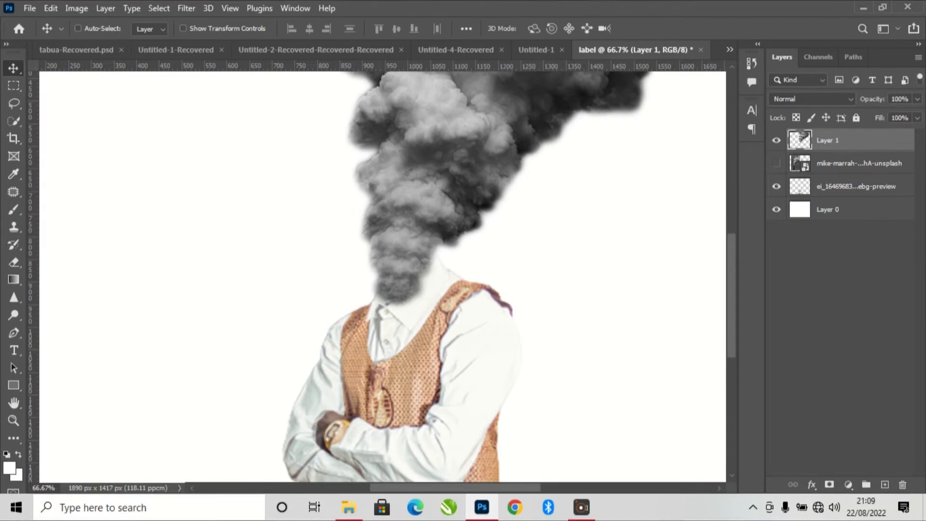
pyautogui.moveTo(421, 193)
pyautogui.mouseDown()
pyautogui.moveTo(441, 169)
pyautogui.moveTo(421, 184)
pyautogui.moveTo(424, 197)
pyautogui.mouseUp()
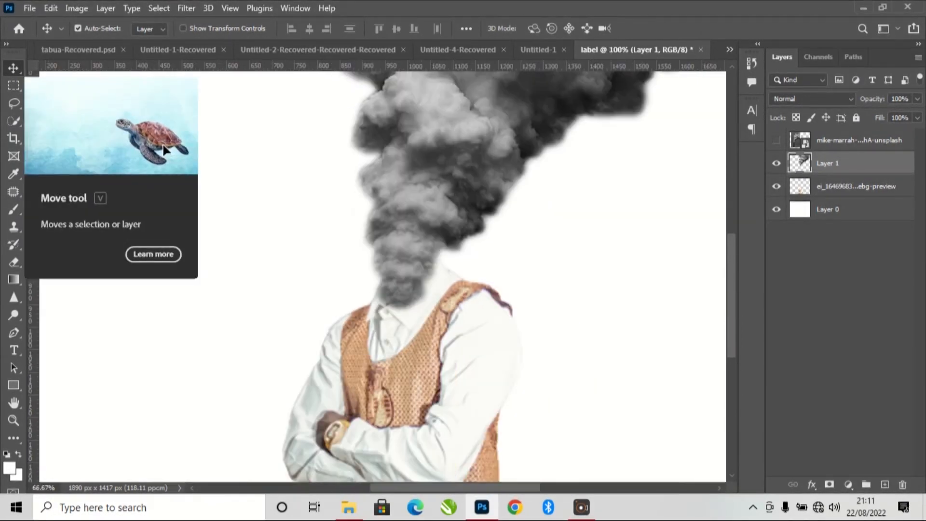
pyautogui.press('ctrl')
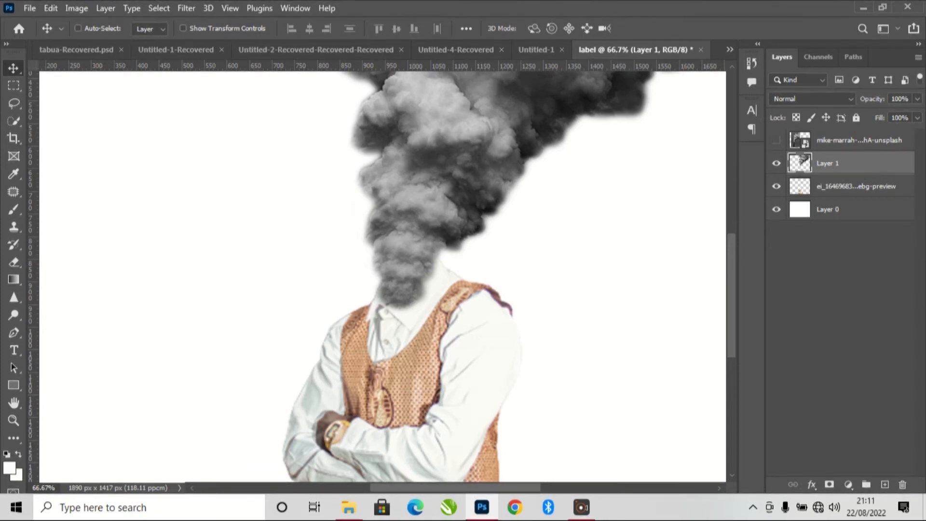
pyautogui.moveTo(840, 163); pyautogui.dragTo(840, 190)
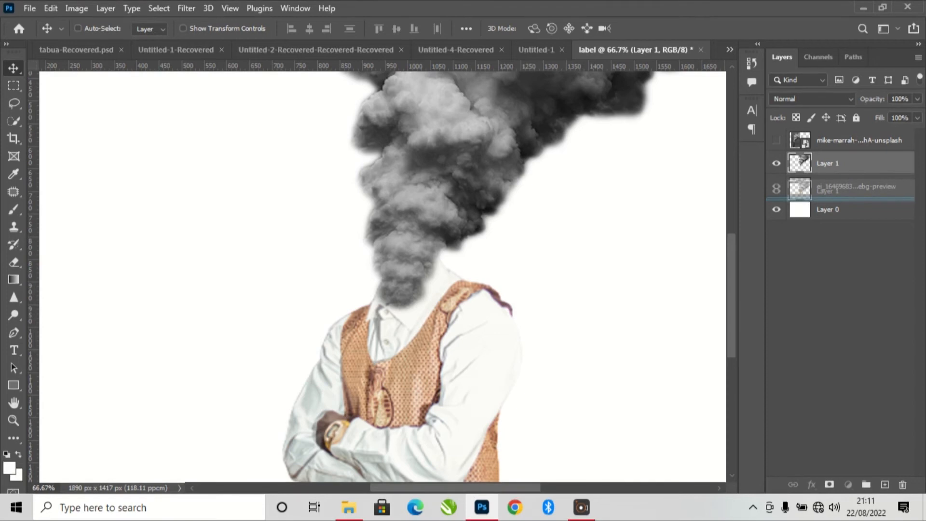
pyautogui.moveTo(839, 190); pyautogui.dragTo(839, 191)
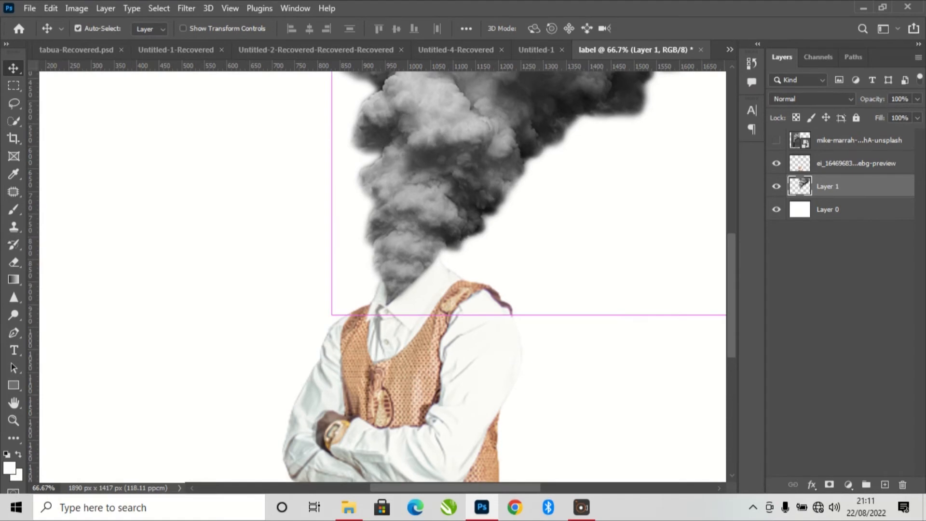
# - Examine the join between smoke and shirt collar up close, and the whole composition
pyautogui.hotkey('ctrl', '-')
pyautogui.hotkey('ctrl', '-')
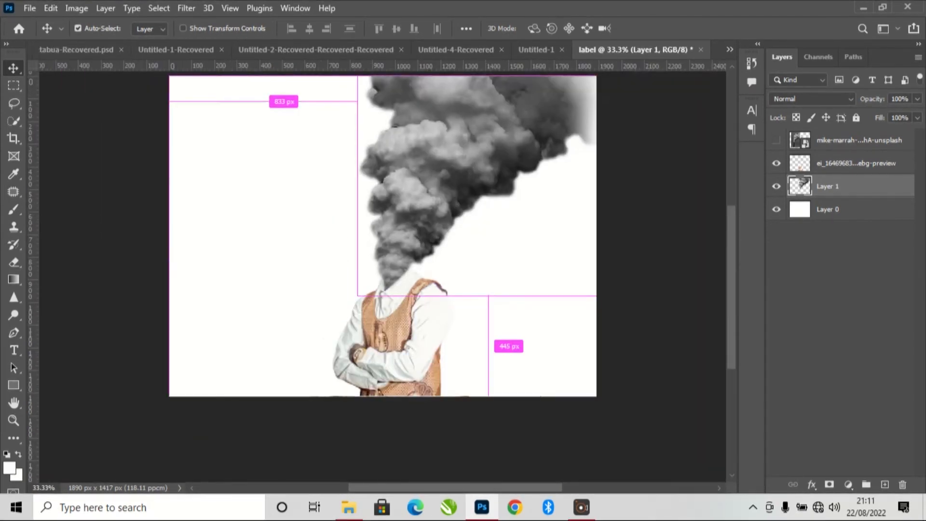
pyautogui.scroll(3, 382, 256)
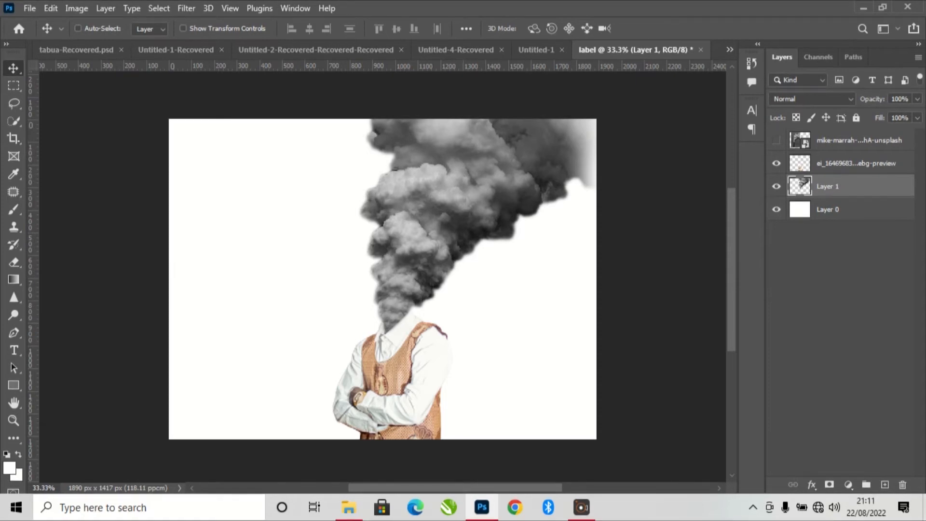
pyautogui.hotkey('ctrl', '+')
pyautogui.hotkey('ctrl', '+')
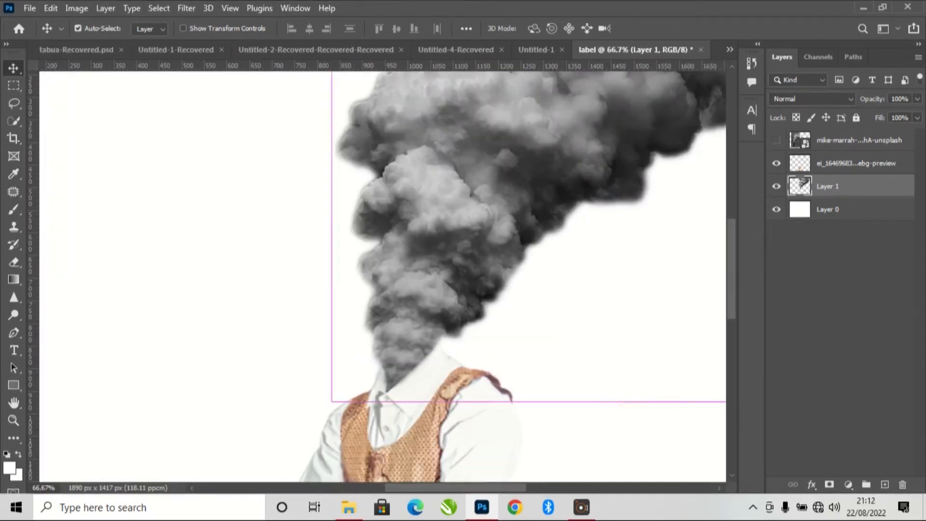
pyautogui.hotkey('ctrl', '+')
pyautogui.hotkey('ctrl', '+')
pyautogui.hotkey('ctrl', '+')
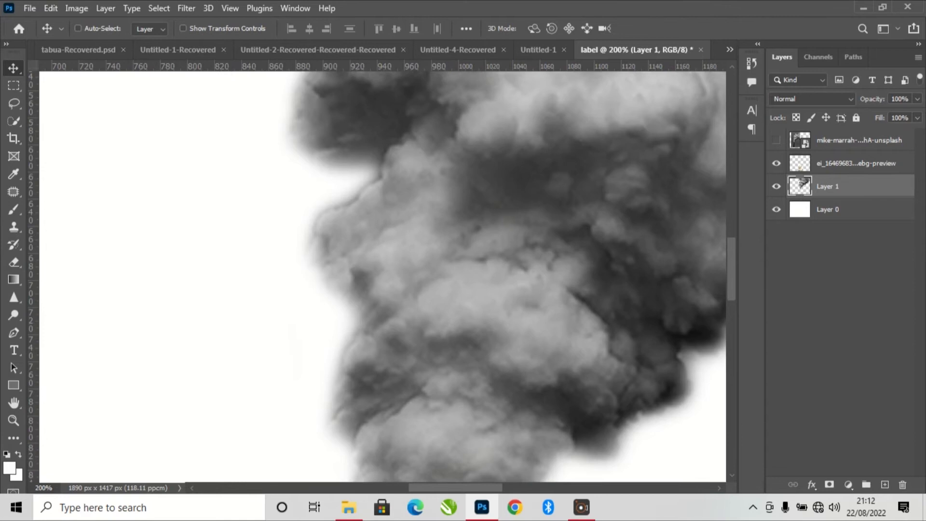
pyautogui.scroll(-10, 383, 277)
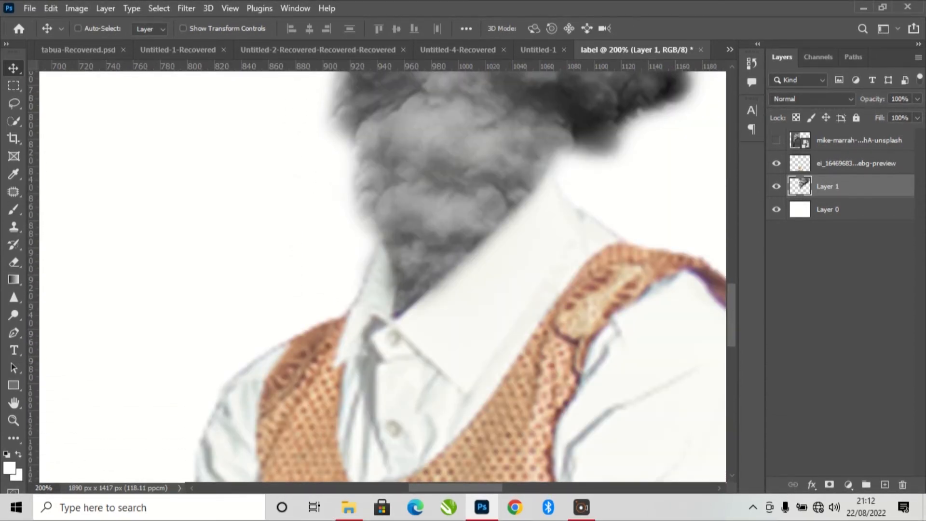
pyautogui.hotkey('ctrl', '-')
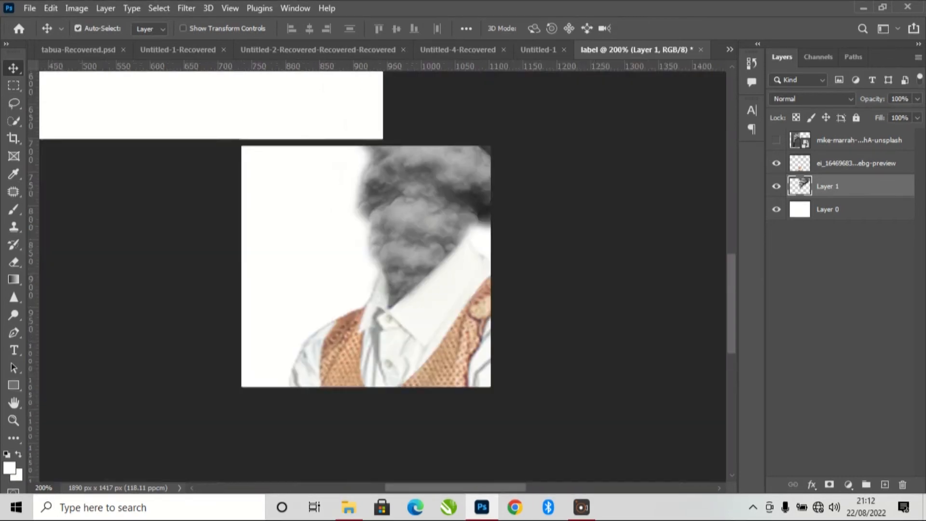
pyautogui.hotkey('ctrl', '-')
pyautogui.hotkey('ctrl', '-')
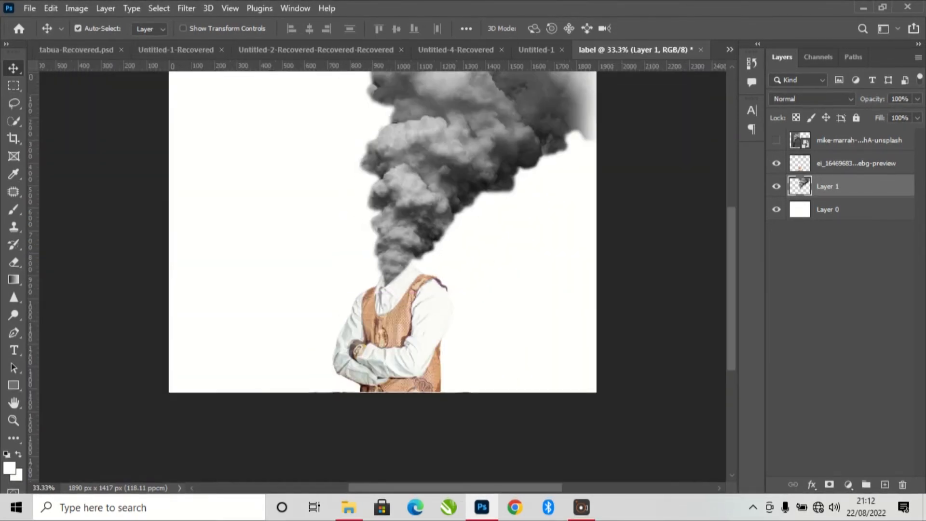
pyautogui.scroll(5, 383, 276)
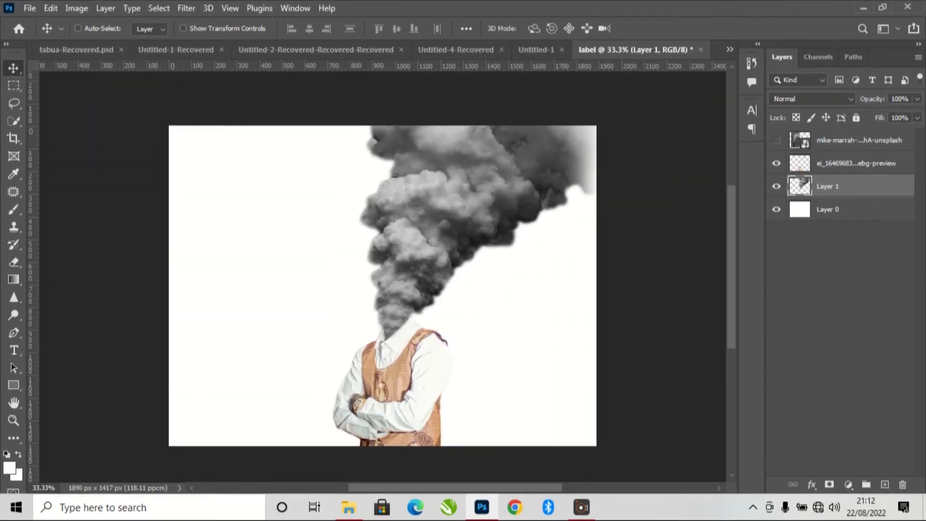
pyautogui.click(776, 186)
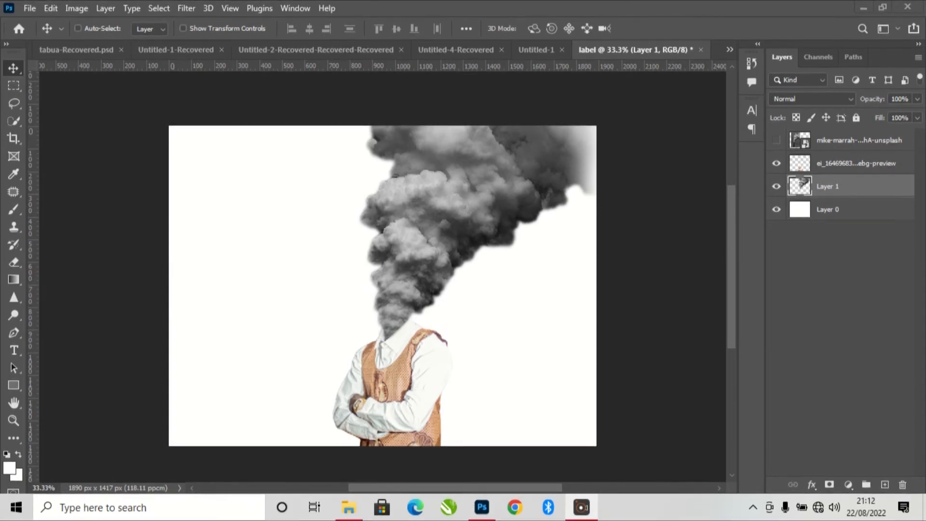
# - Add a Color Overlay effect to the smoke on Layer 1 and open its overlay color for editing
pyautogui.click(812, 484)
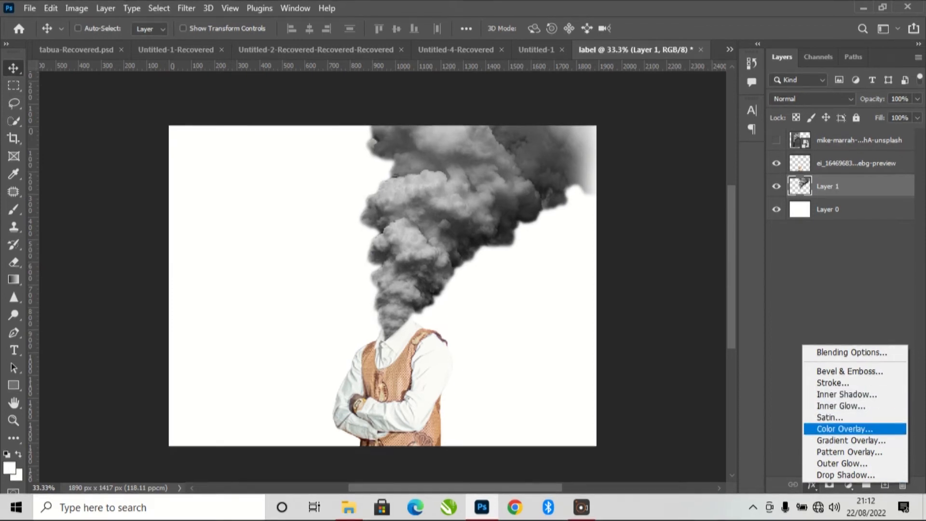
pyautogui.click(844, 429)
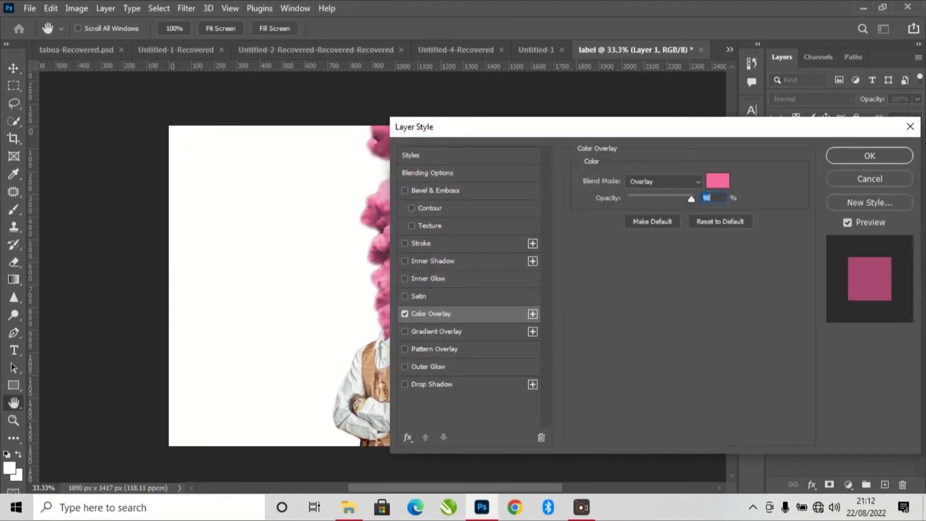
pyautogui.moveTo(622, 126); pyautogui.dragTo(755, 111)
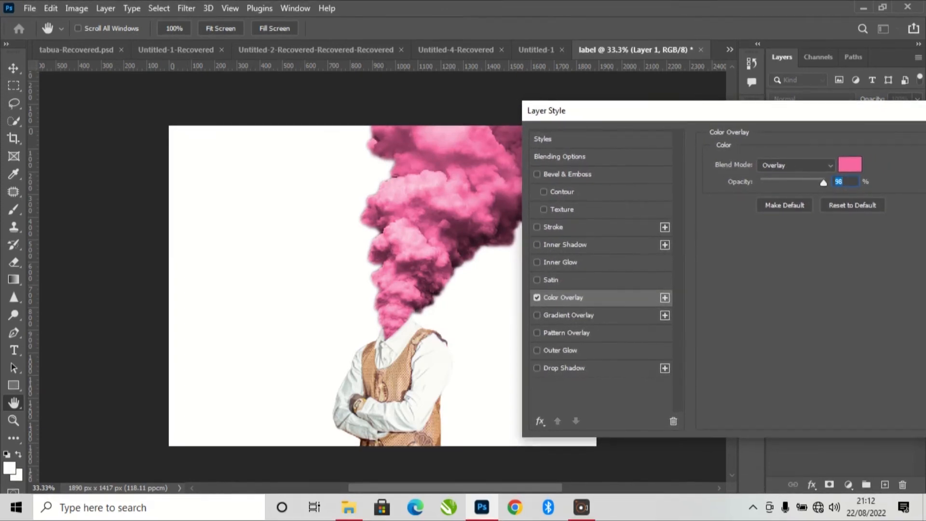
pyautogui.click(850, 165)
# - Try crimson, light blue, several greens and dark pink as the smoke's overlay color
pyautogui.click(666, 300)
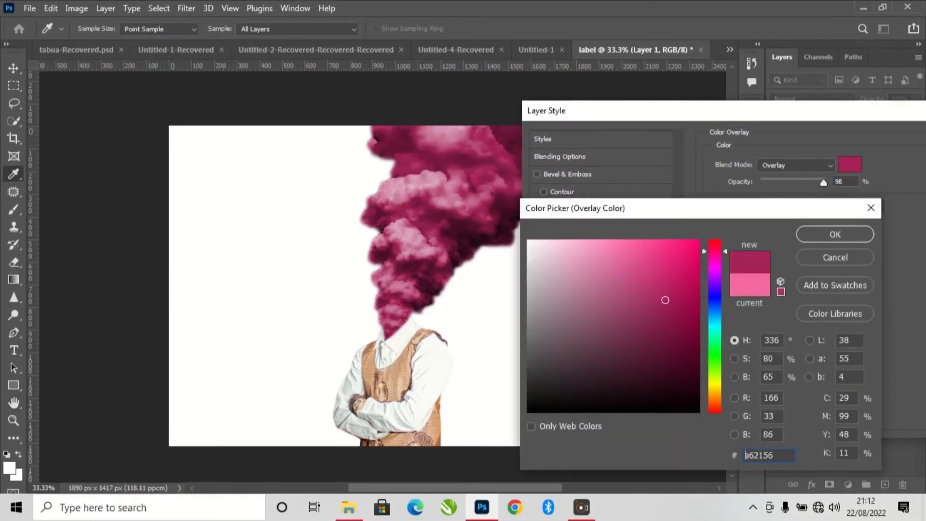
pyautogui.click(715, 303)
pyautogui.moveTo(666, 301); pyautogui.dragTo(584, 299)
pyautogui.click(590, 248)
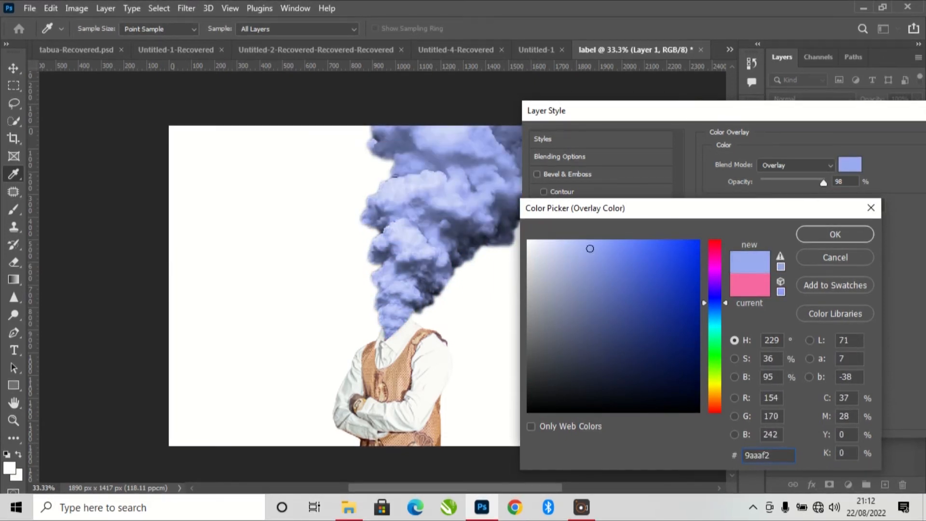
pyautogui.click(715, 336)
pyautogui.moveTo(590, 309)
pyautogui.mouseDown()
pyautogui.moveTo(580, 323)
pyautogui.moveTo(684, 274)
pyautogui.mouseUp()
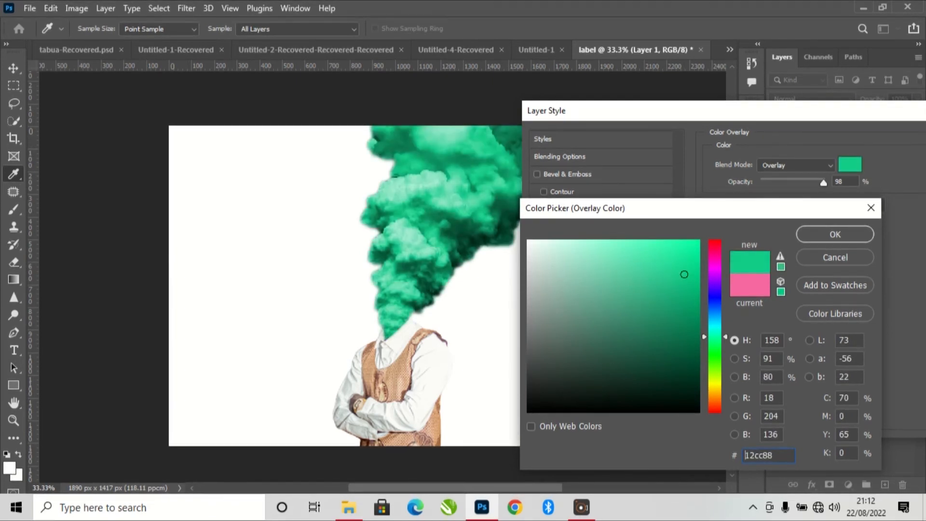
pyautogui.moveTo(715, 367); pyautogui.dragTo(715, 362)
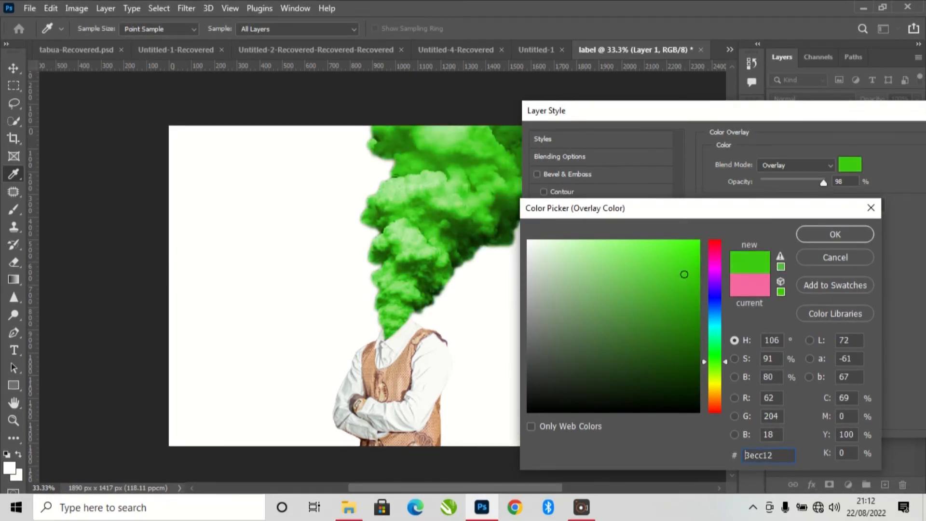
pyautogui.moveTo(684, 274)
pyautogui.mouseDown()
pyautogui.moveTo(641, 268)
pyautogui.moveTo(626, 306)
pyautogui.mouseUp()
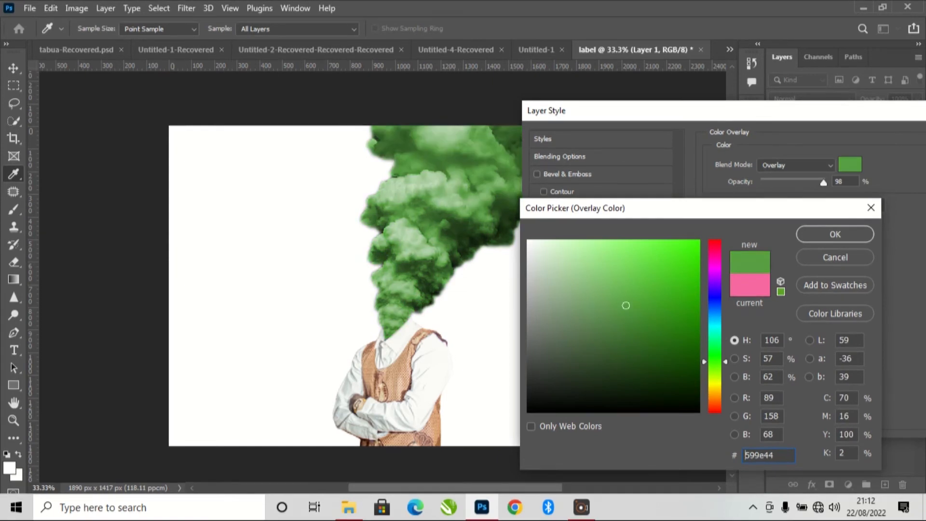
pyautogui.click(750, 285)
pyautogui.moveTo(682, 270); pyautogui.dragTo(680, 278)
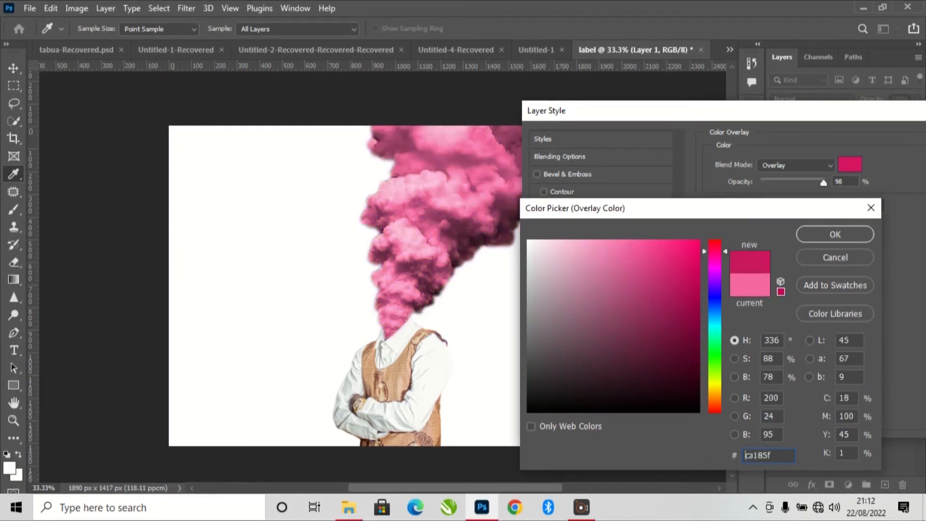
pyautogui.click(640, 316)
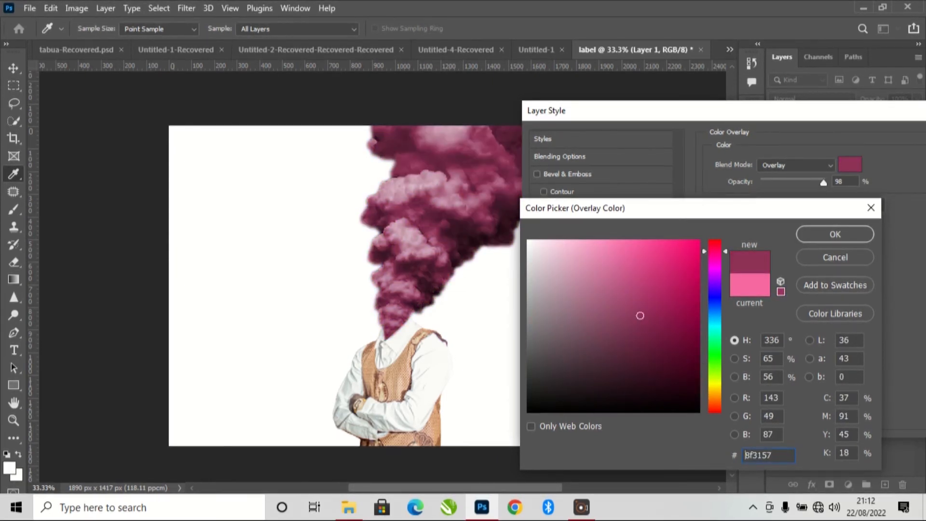
# - Set the smoke's overlay color to green 2fda83 and apply the layer style
pyautogui.click(715, 341)
pyautogui.moveTo(646, 306); pyautogui.dragTo(643, 267)
pyautogui.click(662, 265)
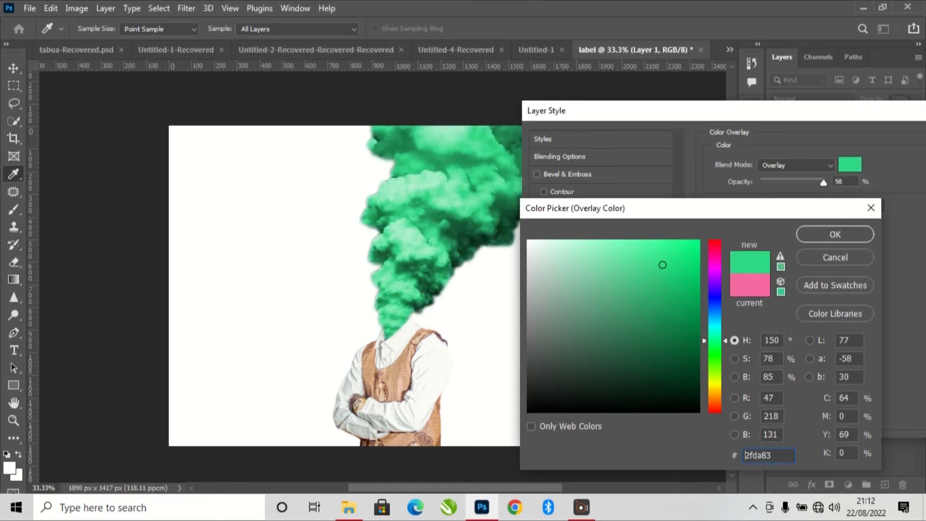
pyautogui.click(835, 234)
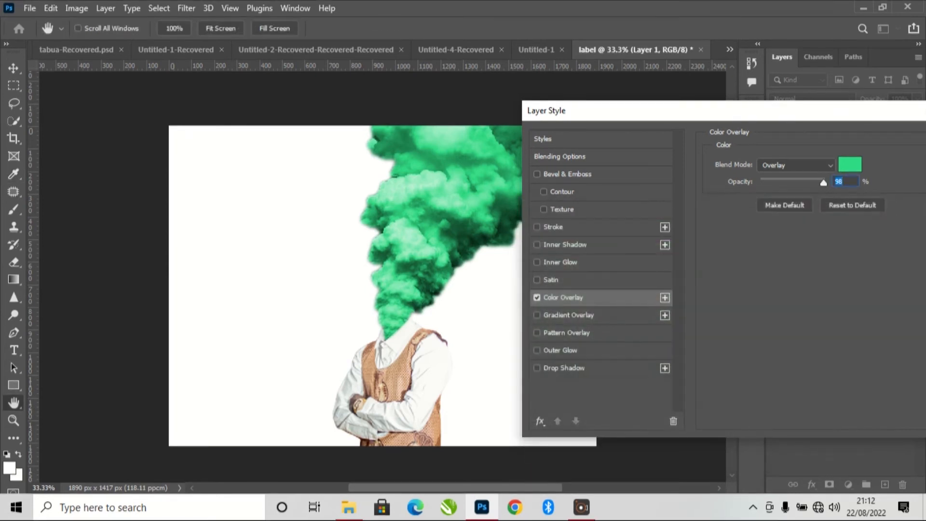
pyautogui.moveTo(771, 111); pyautogui.dragTo(596, 133)
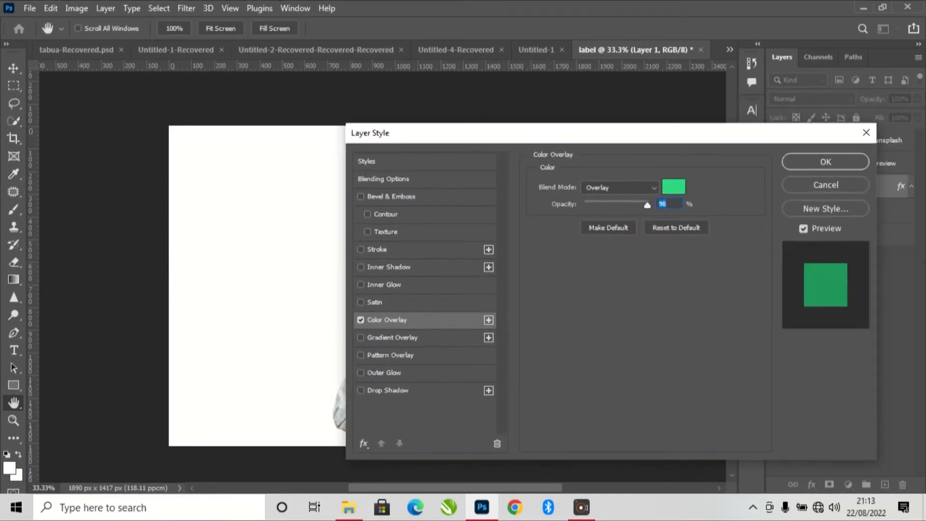
pyautogui.click(825, 161)
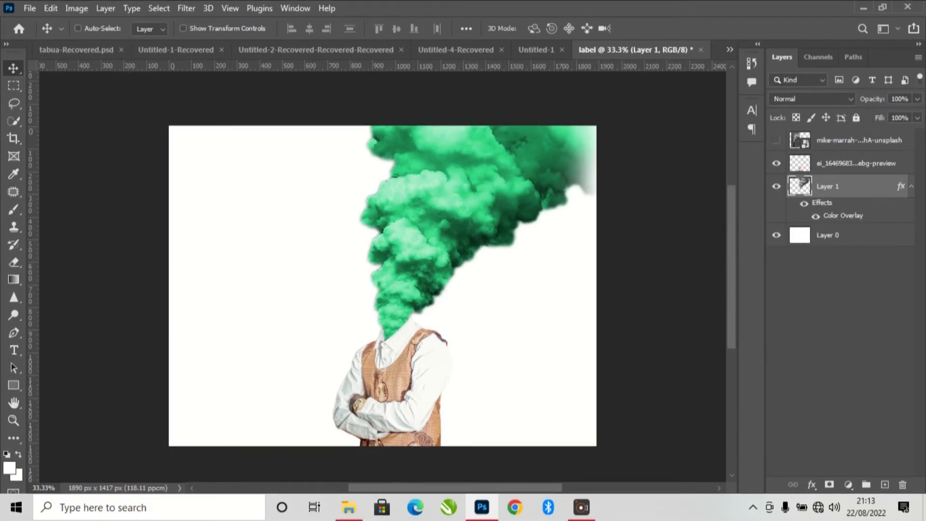
pyautogui.scroll(-1, 383, 286)
pyautogui.scroll(-2, 382, 280)
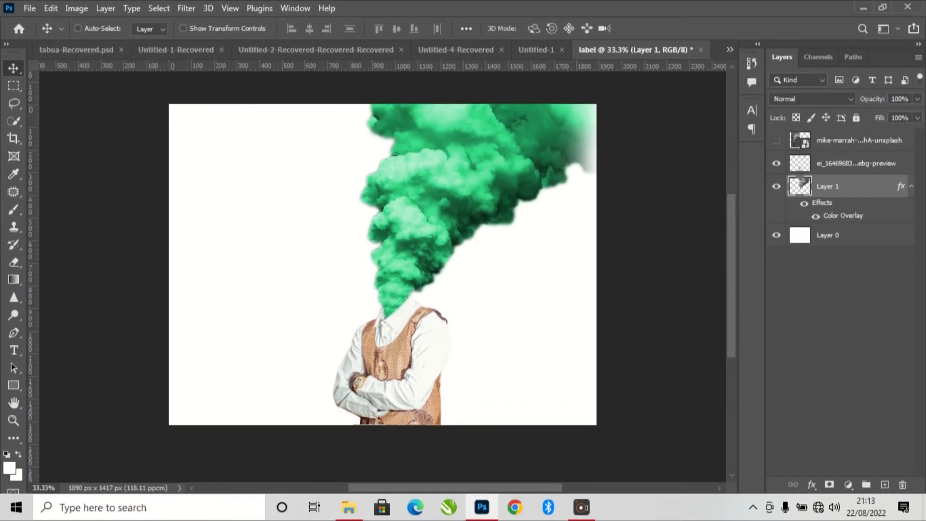
# - Add a Gradient Overlay effect to Layer 0 and open the Blues presets for its gradient
pyautogui.click(848, 235)
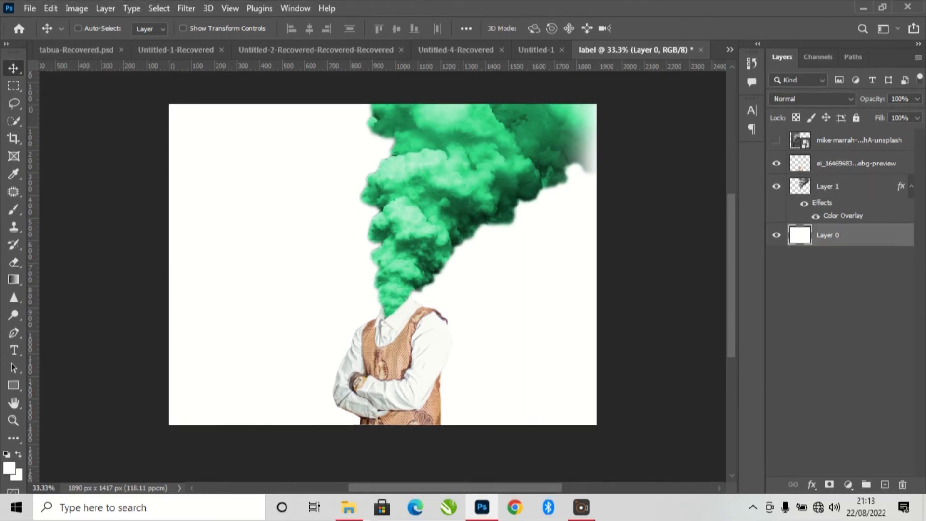
pyautogui.click(812, 484)
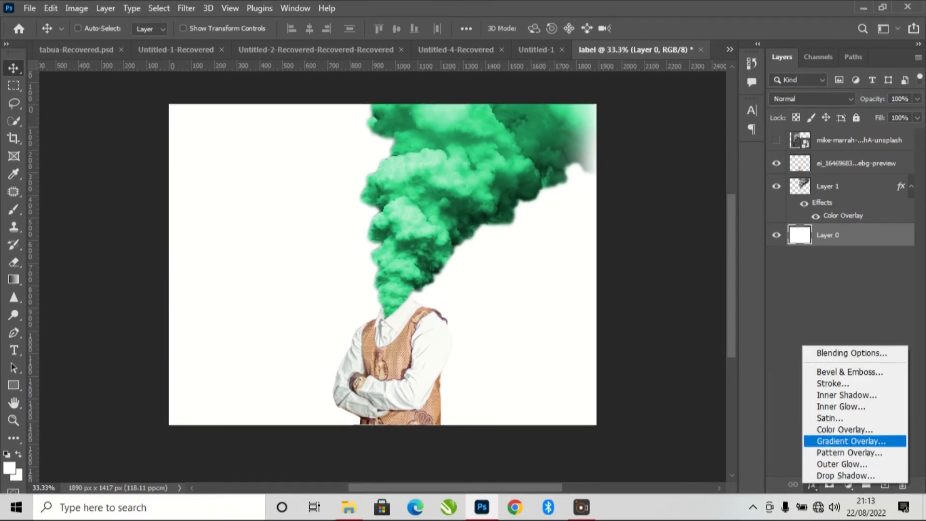
pyautogui.click(851, 441)
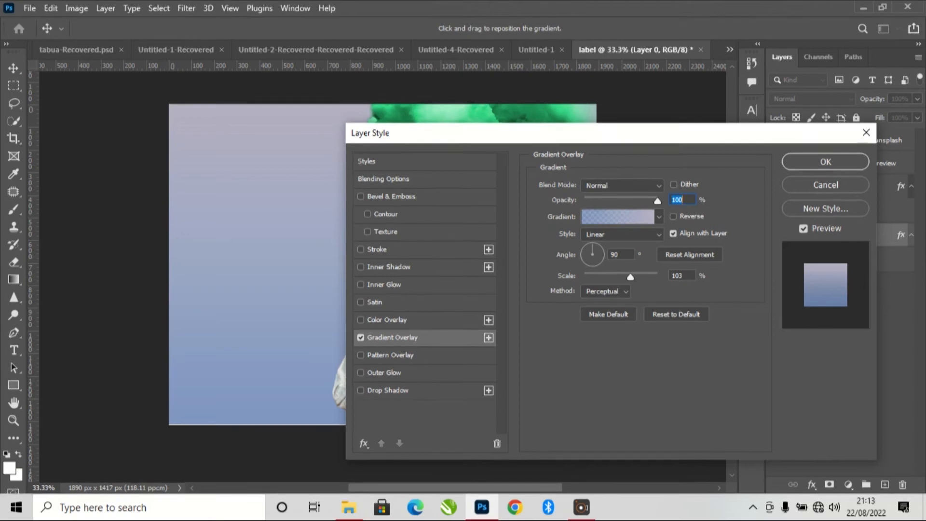
pyautogui.click(618, 218)
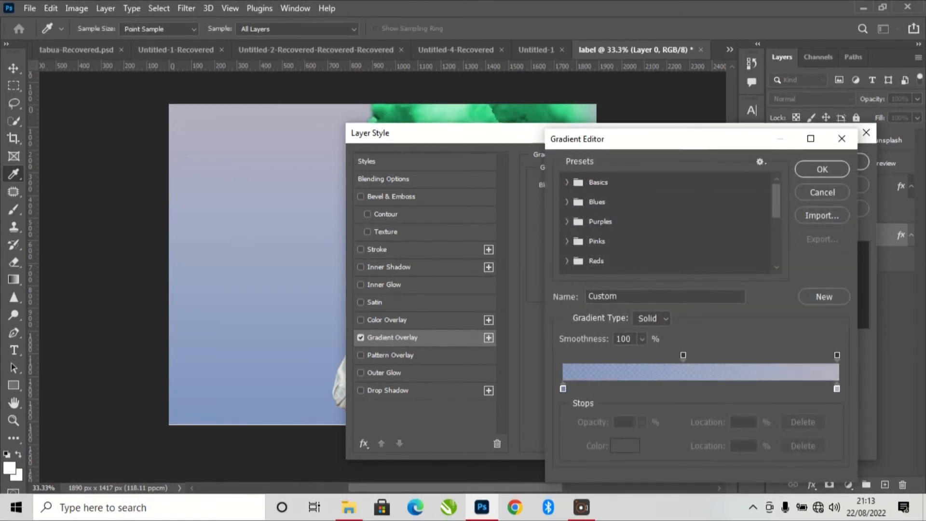
pyautogui.click(567, 202)
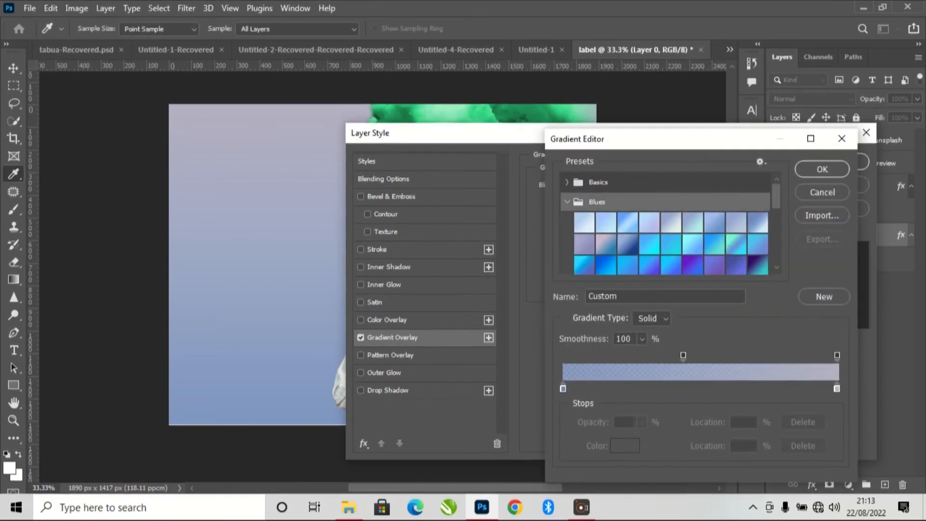
# - Try the Blue_04 and Blue_01 presets as the background gradient, keeping the canvas and overlay settings in view
pyautogui.click(649, 223)
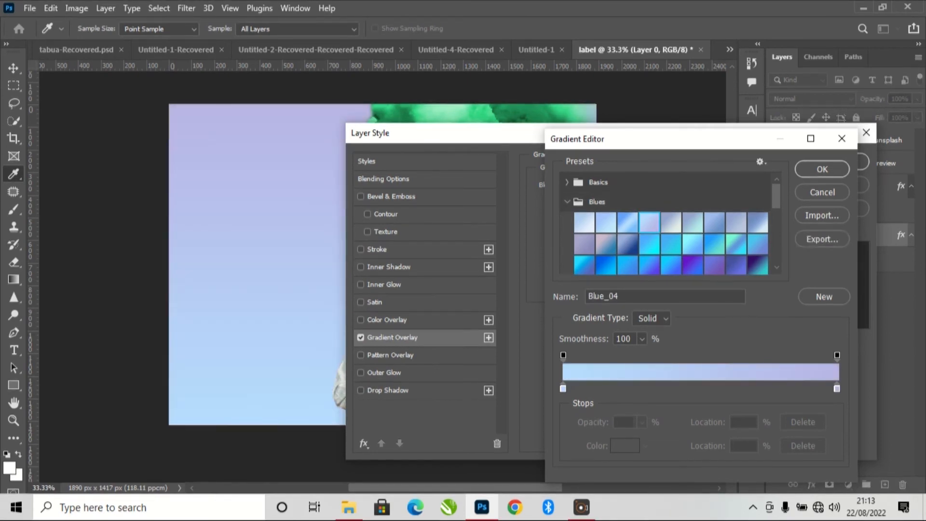
pyautogui.click(584, 223)
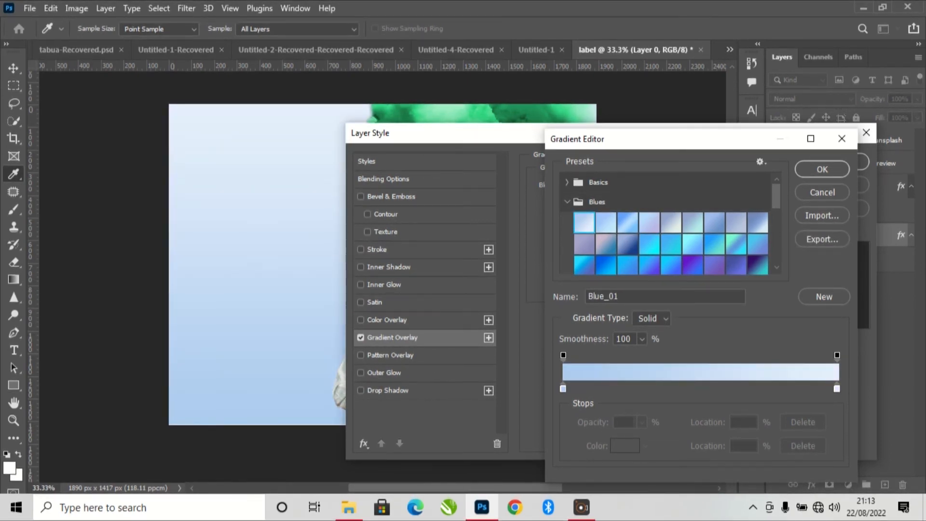
pyautogui.moveTo(651, 139); pyautogui.dragTo(779, 140)
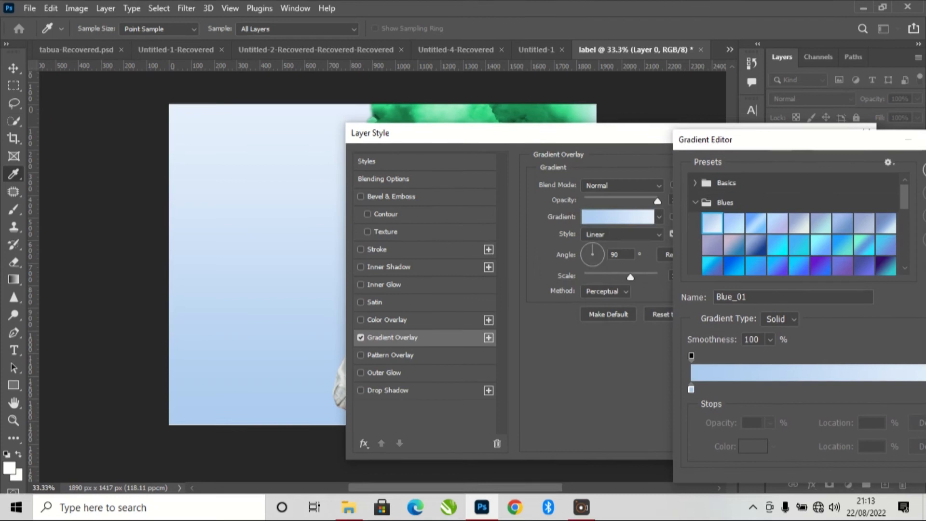
# - Set the background gradient to the Blue_22 preset and apply the layer style
pyautogui.click(777, 265)
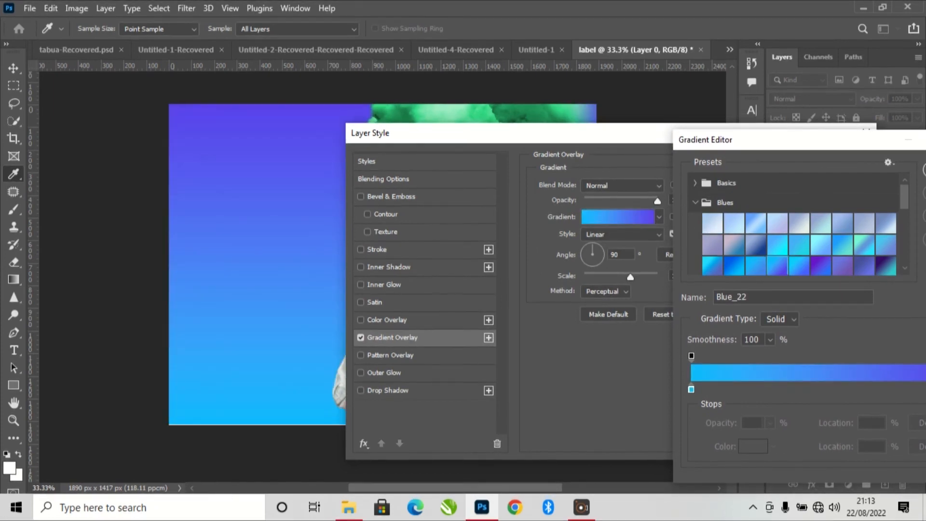
pyautogui.moveTo(779, 140); pyautogui.dragTo(669, 148)
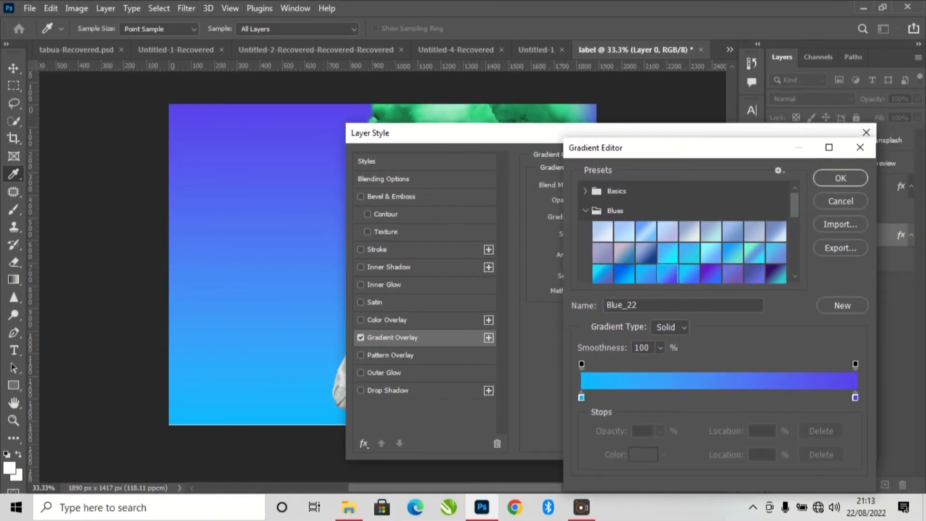
pyautogui.click(840, 178)
pyautogui.click(825, 161)
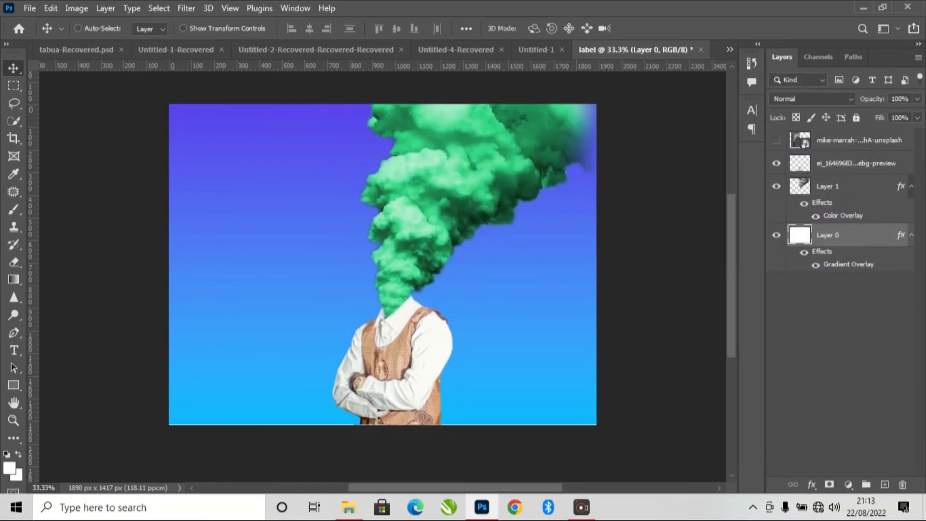
pyautogui.scroll(3, 383, 264)
pyautogui.scroll(-3, 382, 264)
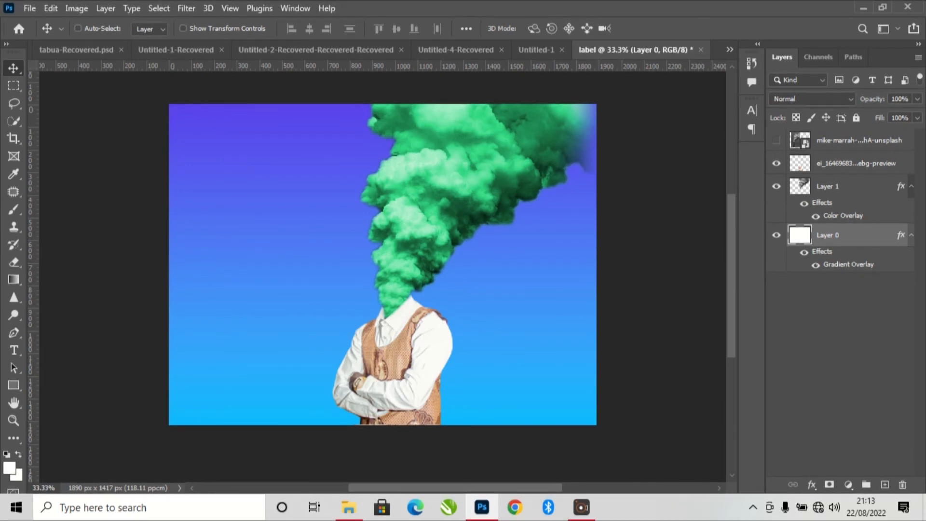
# - Merge Layer 0, the smoke on Layer 1 and the headless man's layer into a single layer
pyautogui.keyDown('ctrl'); pyautogui.click(849, 186); pyautogui.keyUp('ctrl')
pyautogui.keyDown('ctrl'); pyautogui.click(842, 163); pyautogui.keyUp('ctrl')
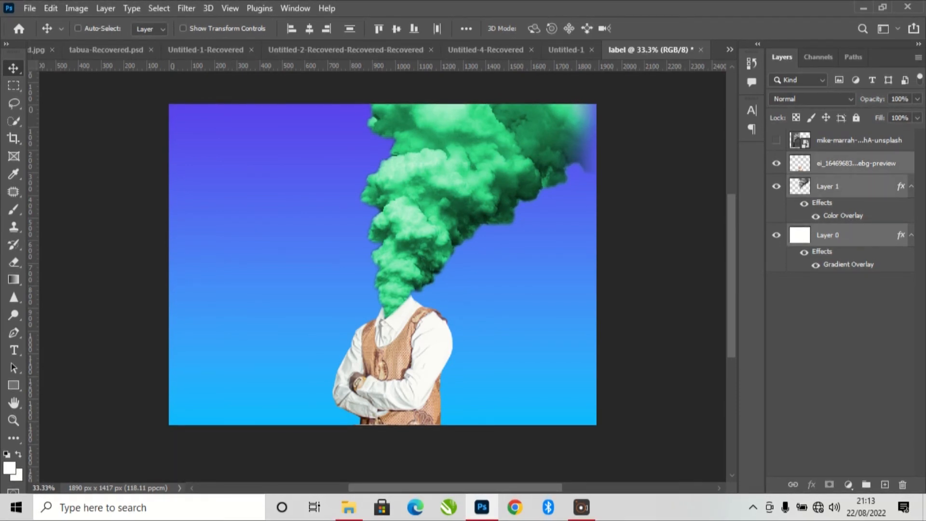
pyautogui.rightClick(842, 163)
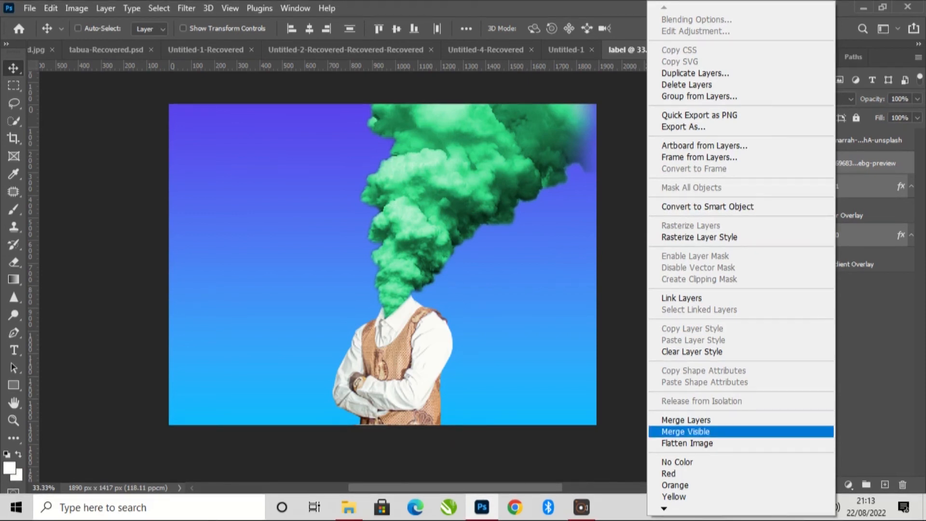
pyautogui.click(686, 419)
pyautogui.moveTo(387, 262)
pyautogui.mouseDown()
pyautogui.moveTo(340, 273)
pyautogui.moveTo(418, 267)
pyautogui.moveTo(400, 255)
pyautogui.moveTo(387, 267)
pyautogui.mouseUp()
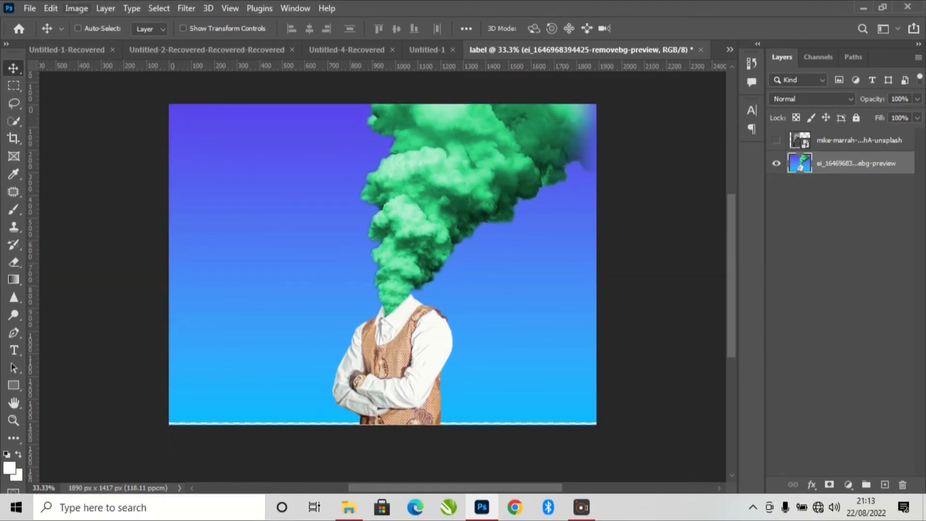
# - Try a Levels adjustment on the merged layer with the midtone input level at 0.87
pyautogui.click(77, 8)
pyautogui.moveTo(116, 43)
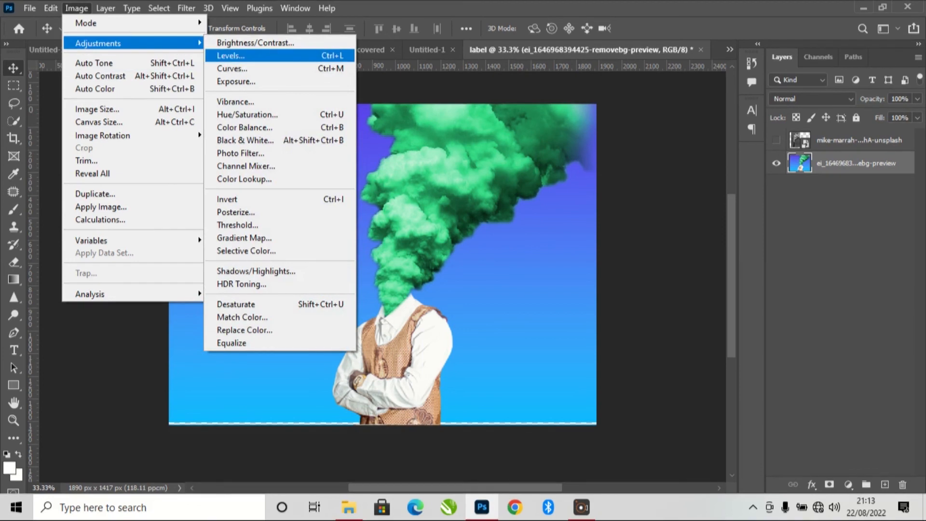
pyautogui.click(231, 56)
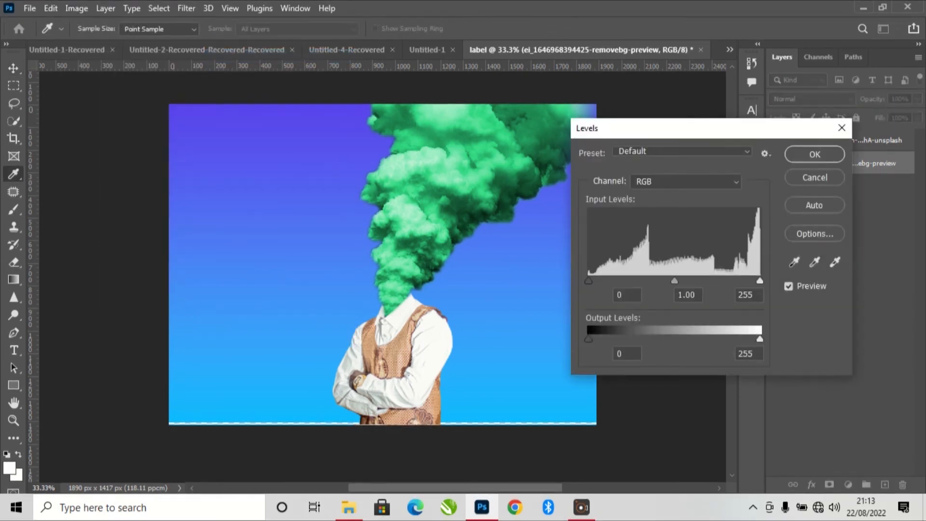
pyautogui.moveTo(675, 281)
pyautogui.mouseDown()
pyautogui.moveTo(693, 280)
pyautogui.moveTo(666, 281)
pyautogui.moveTo(682, 281)
pyautogui.mouseUp()
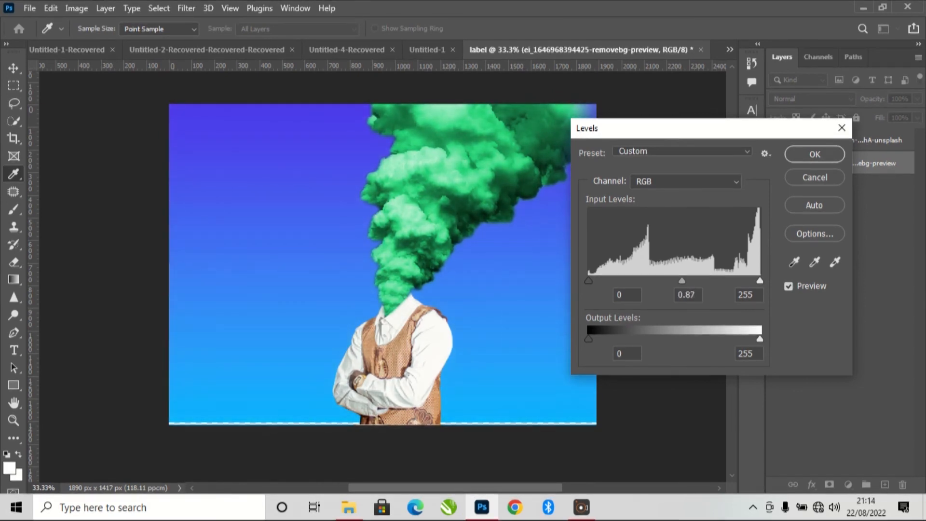
pyautogui.press('Return')
pyautogui.press('v')
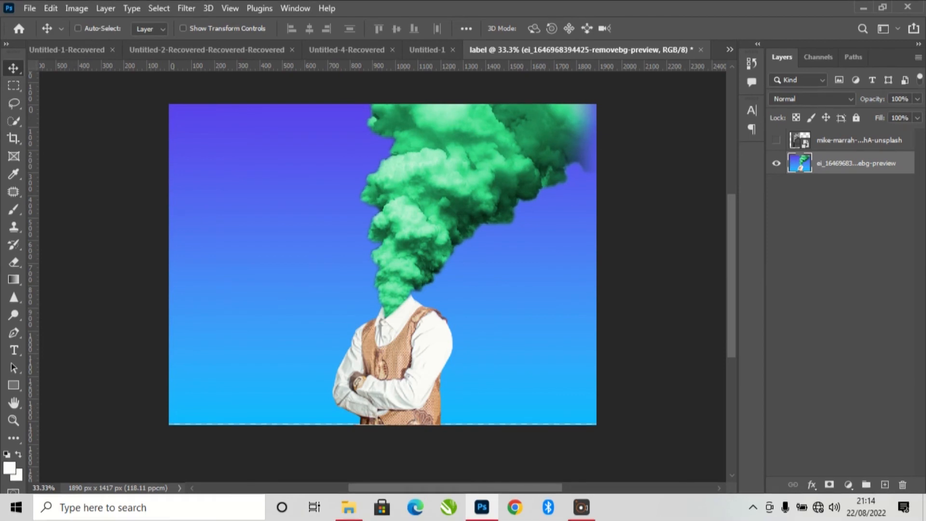
# - Apply an Exposure adjustment to the merged layer with exposure -0.13, offset -0.0217 and gamma correction 1.11
pyautogui.hotkey('alt', 'i')
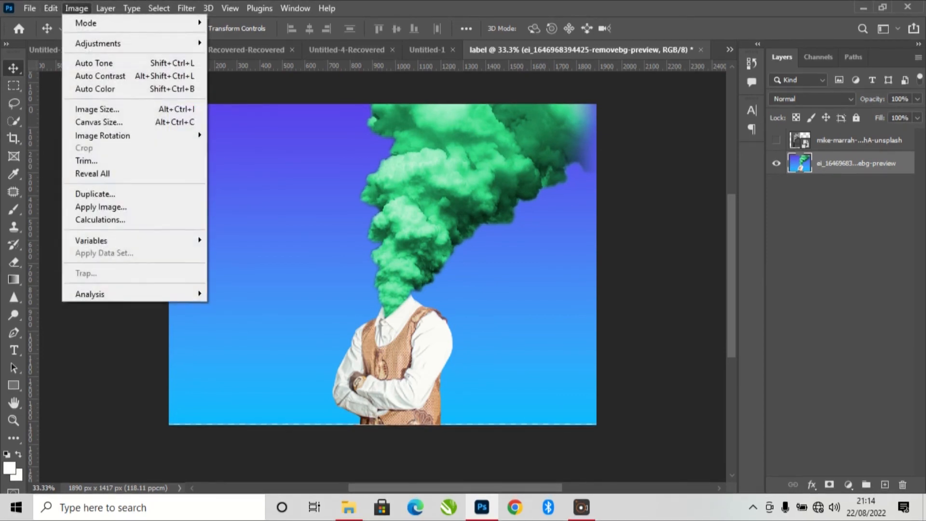
pyautogui.press('Down')
pyautogui.press('Right')
pyautogui.press('Down')
pyautogui.press('Down')
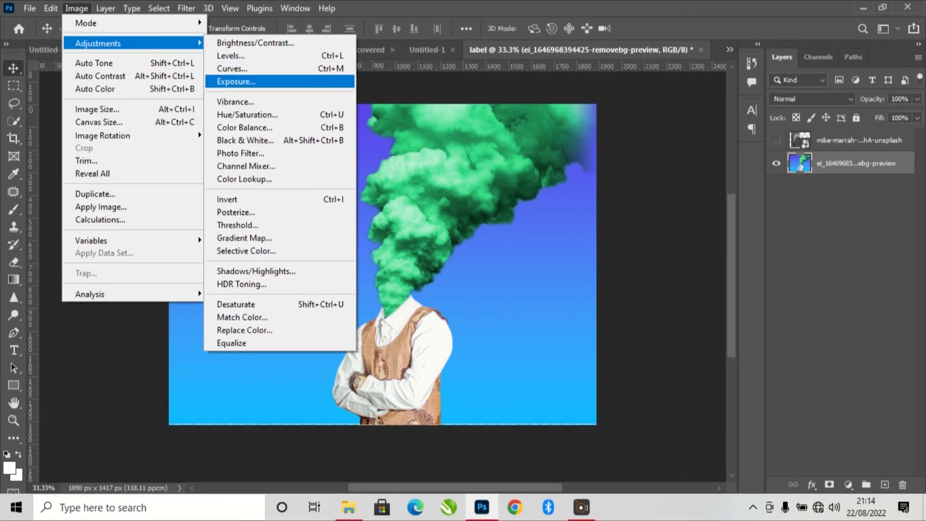
pyautogui.click(236, 81)
pyautogui.moveTo(632, 264); pyautogui.dragTo(631, 325)
pyautogui.press('Tab')
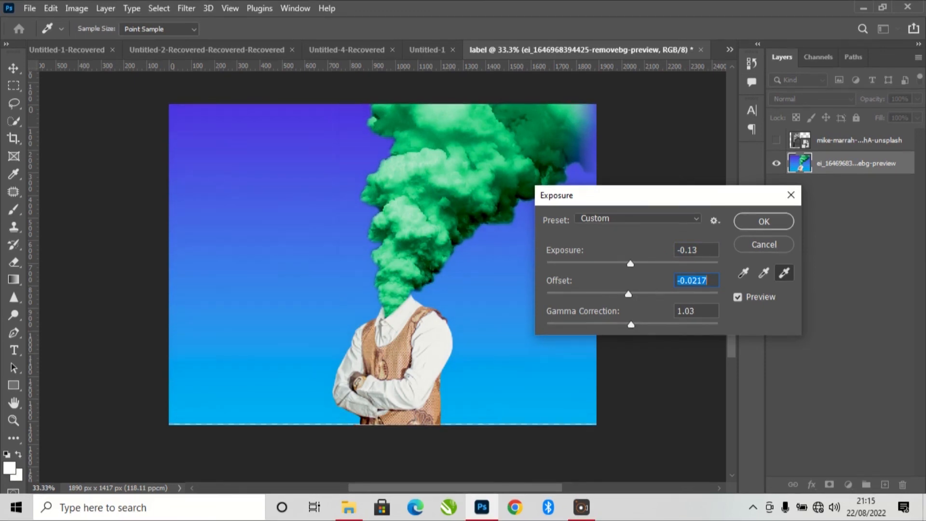
pyautogui.press('Tab')
pyautogui.press('Return')
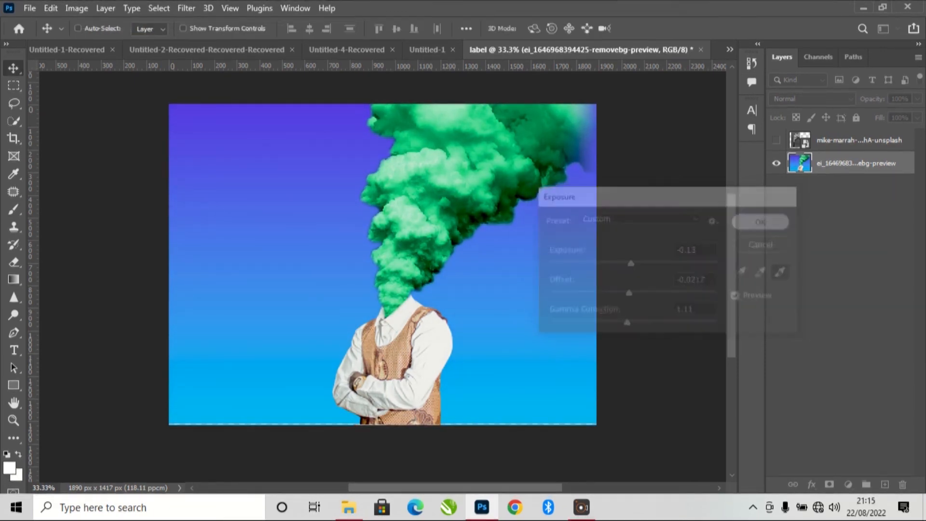
# - Darken the merged layer's midtones slightly with a Levels adjustment
pyautogui.hotkey('ctrl', 'l')
pyautogui.moveTo(674, 281)
pyautogui.mouseDown()
pyautogui.moveTo(661, 281)
pyautogui.moveTo(683, 280)
pyautogui.mouseUp()
pyautogui.press('Return')
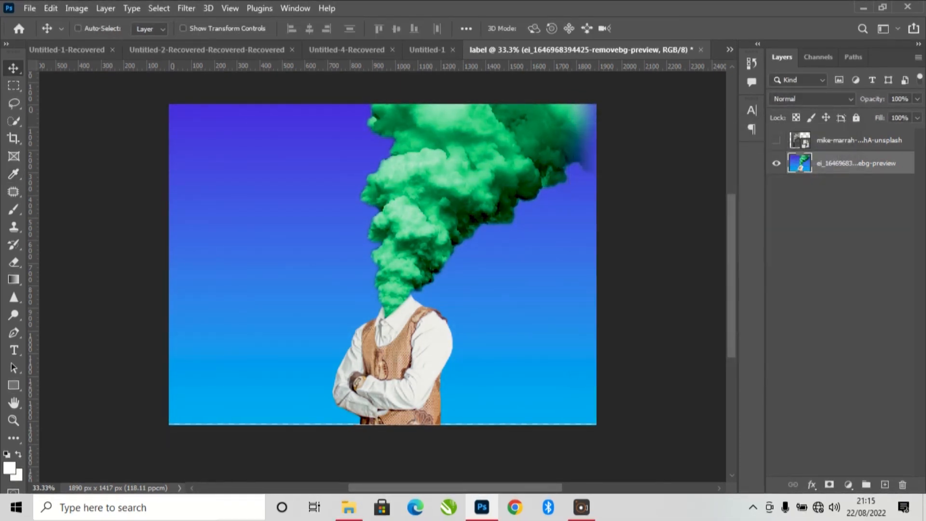
# - Apply a Curves adjustment to the merged layer with a shadow point at input 25, output 23
pyautogui.click(76, 9)
pyautogui.moveTo(97, 43)
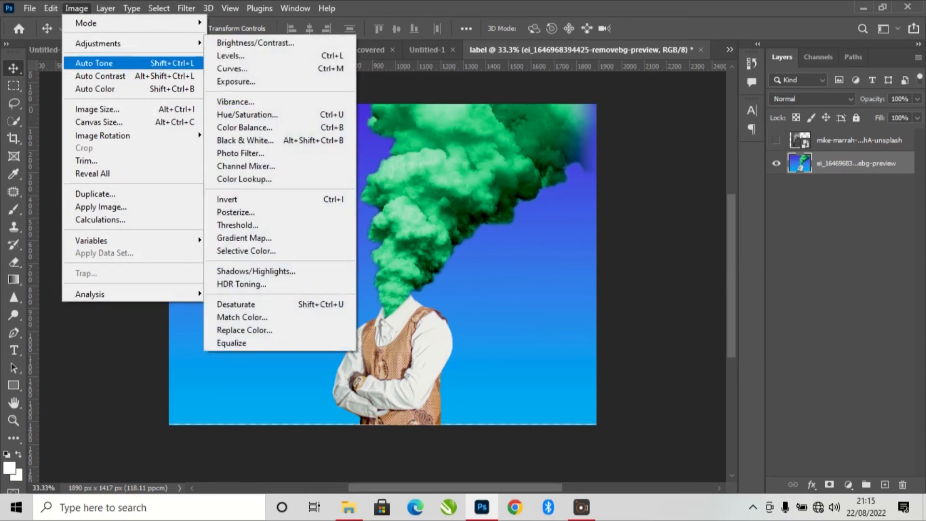
pyautogui.click(232, 69)
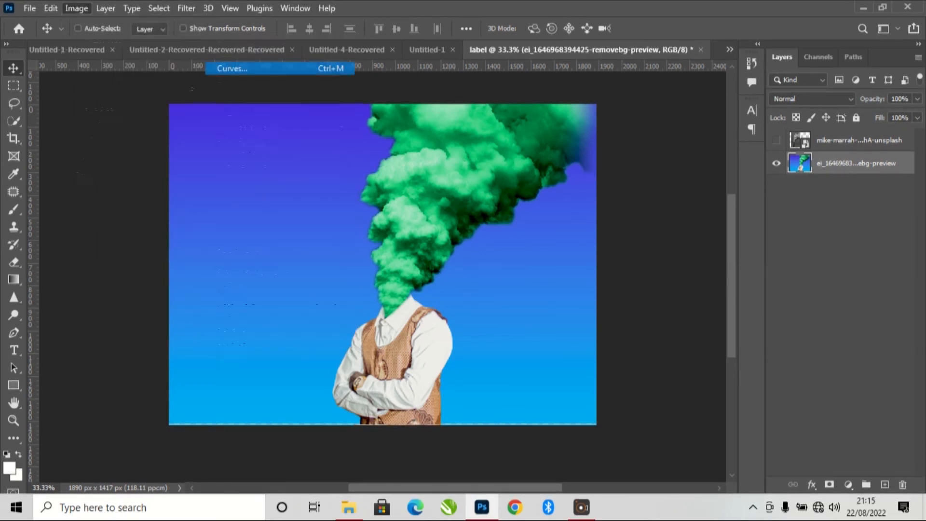
pyautogui.moveTo(386, 51); pyautogui.dragTo(677, 161)
pyautogui.moveTo(604, 382)
pyautogui.mouseDown()
pyautogui.moveTo(612, 387)
pyautogui.moveTo(608, 380)
pyautogui.mouseUp()
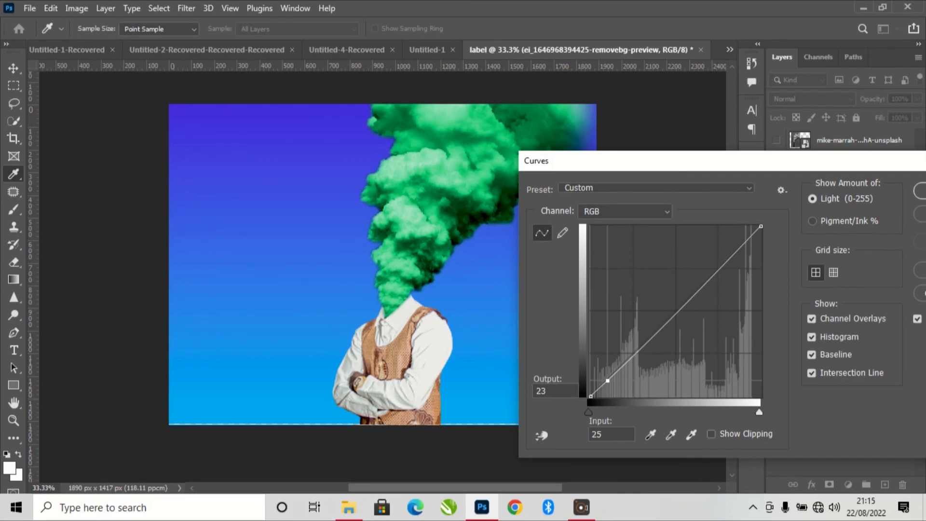
pyautogui.press('Return')
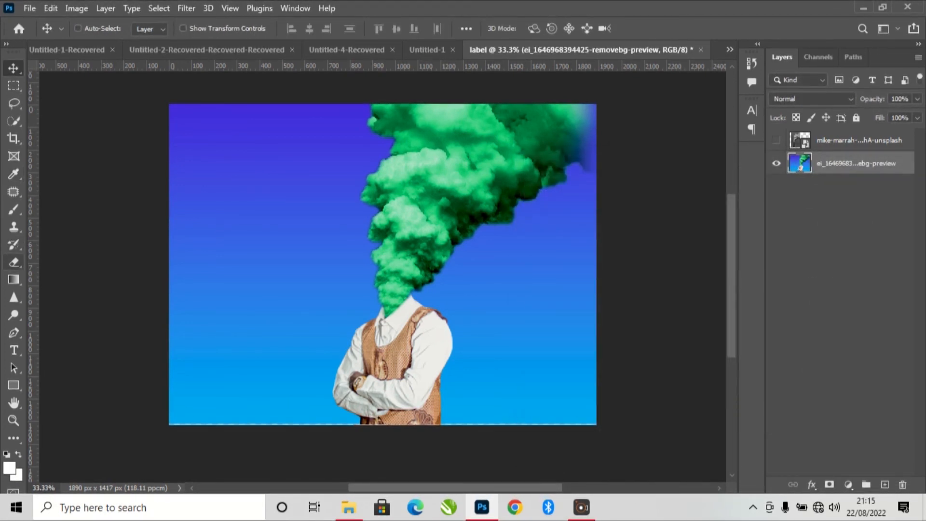
pyautogui.scroll(2, 383, 275)
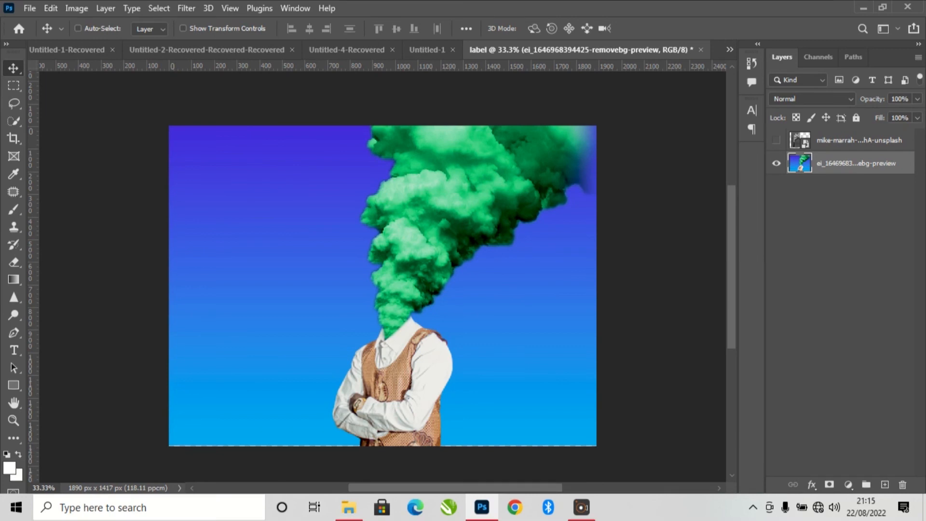
pyautogui.scroll(1, 383, 275)
pyautogui.scroll(-1, 383, 275)
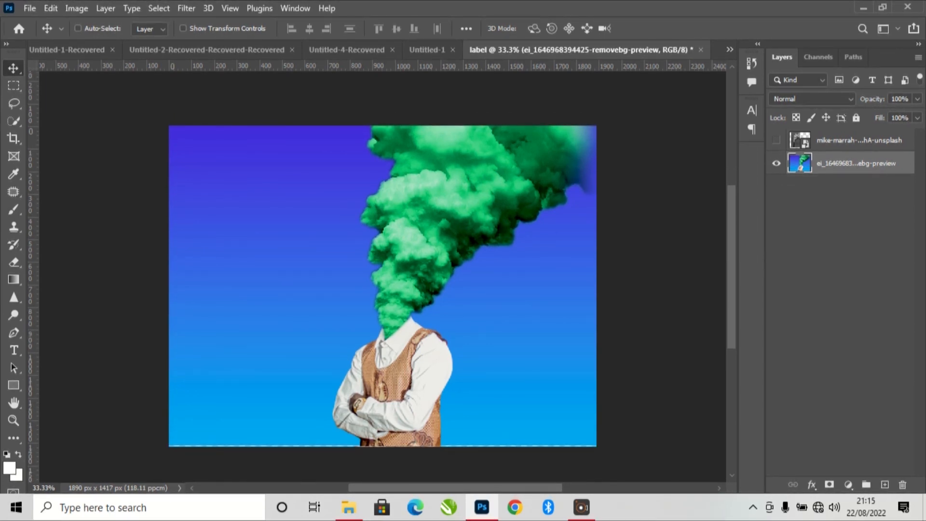
pyautogui.scroll(2, 383, 275)
pyautogui.scroll(-2, 382, 296)
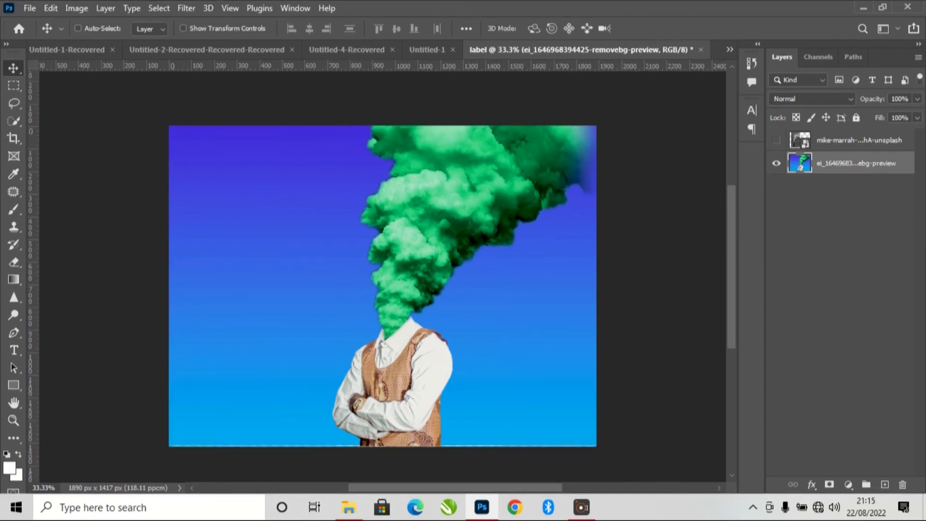